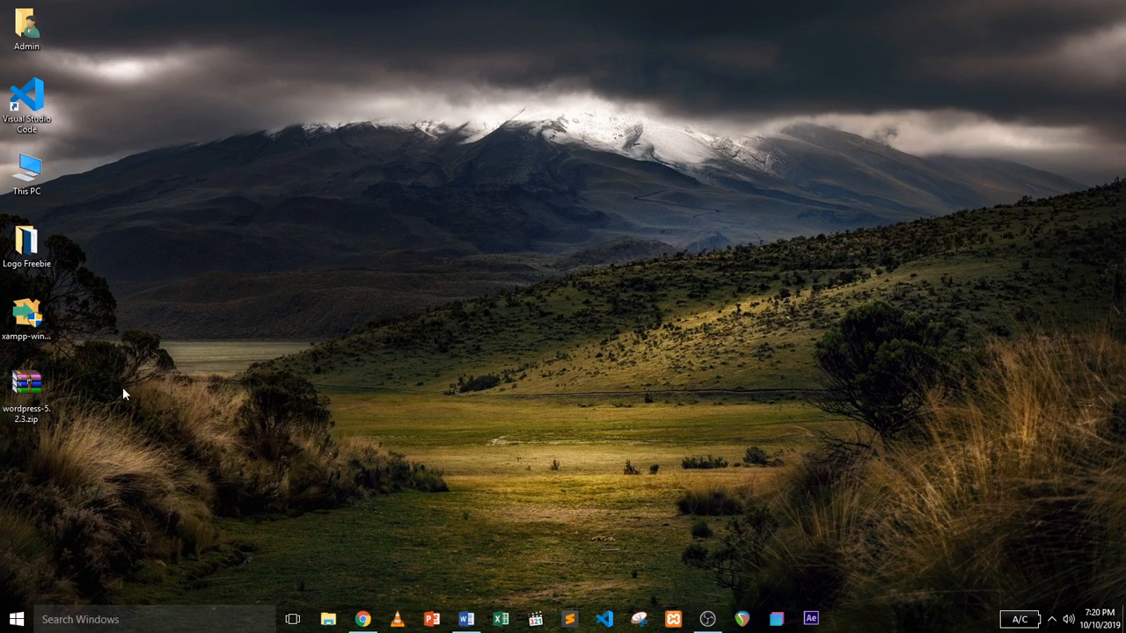
Extract wordpress-5.2.3.zip onto the desktop as a wordpress folder, then delete the zip.
right_click(35, 396)
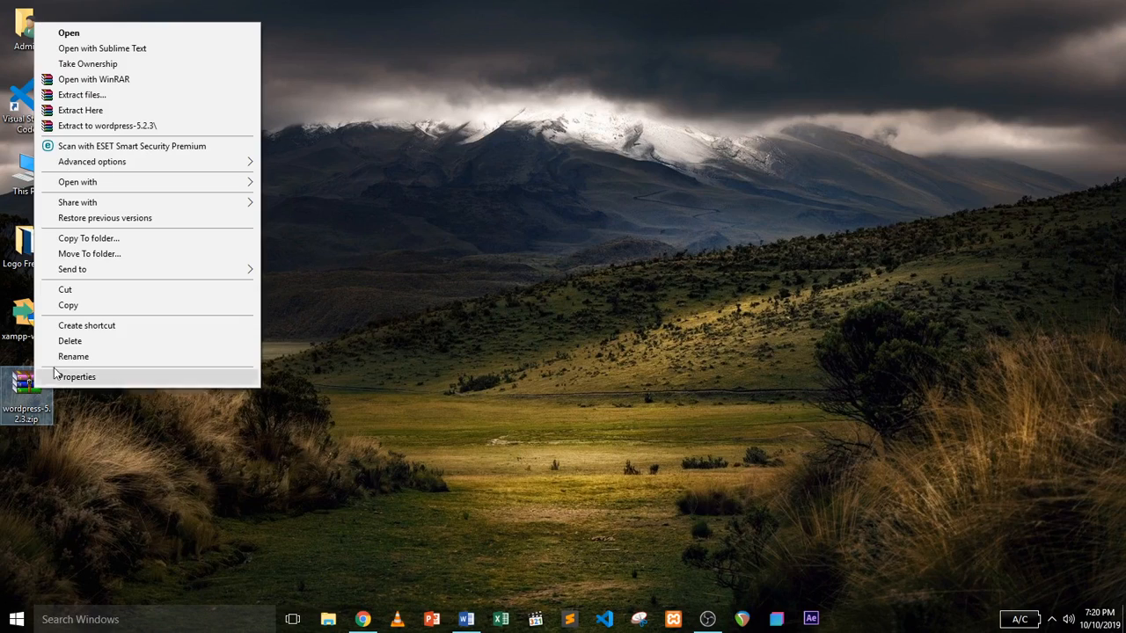
click(113, 110)
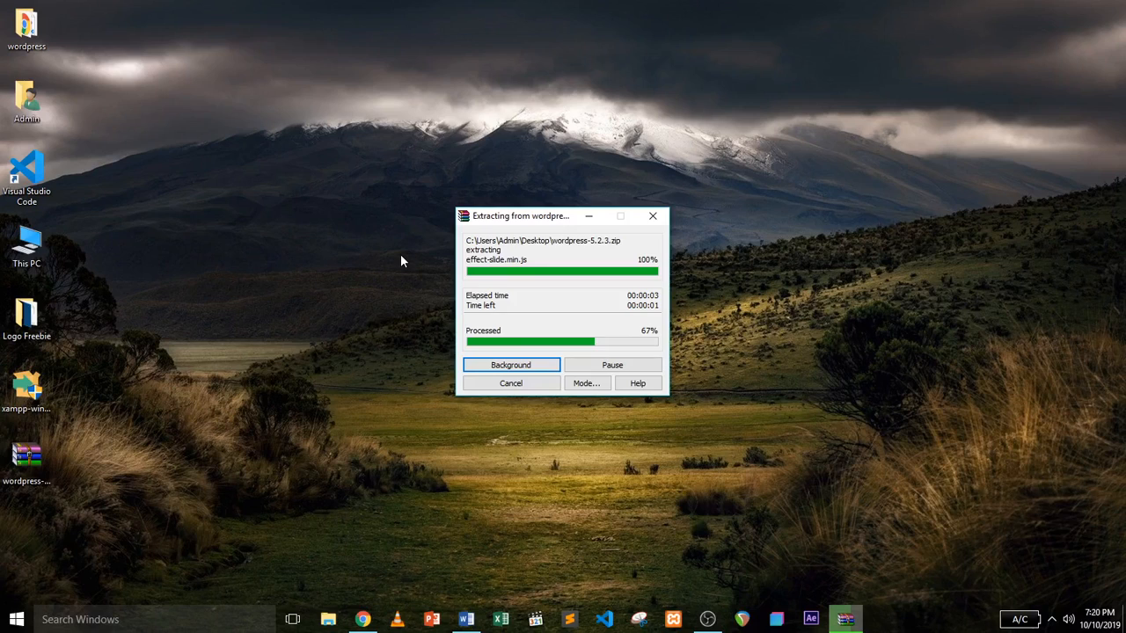
right_click(21, 461)
click(84, 410)
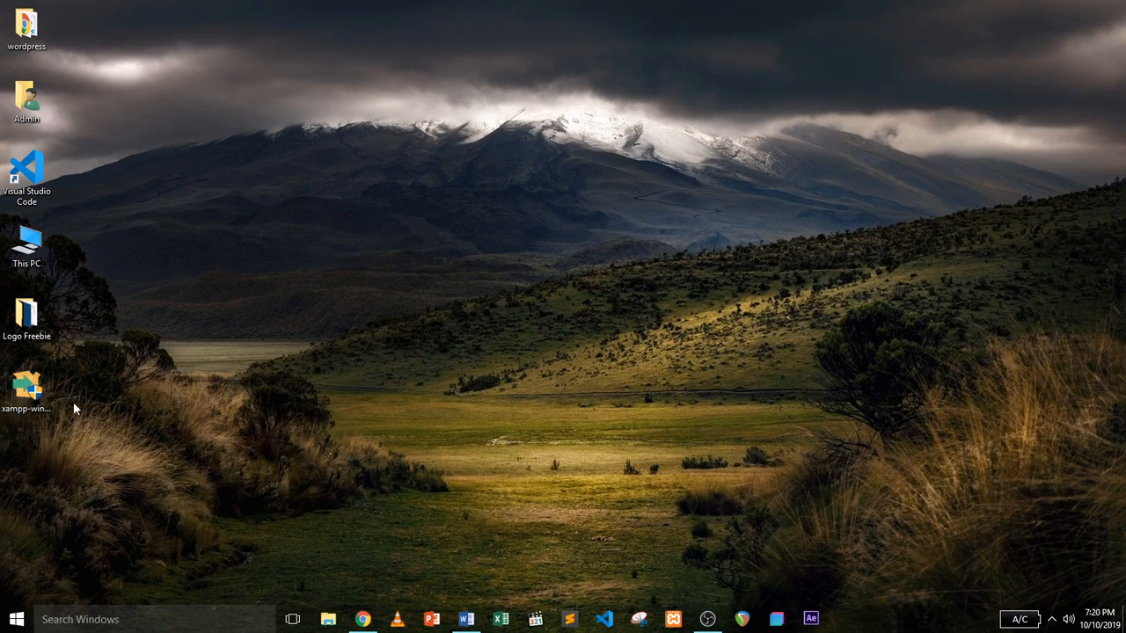
Launch the XAMPP installer, continuing past the antivirus question and the UAC warning.
right_click(37, 393)
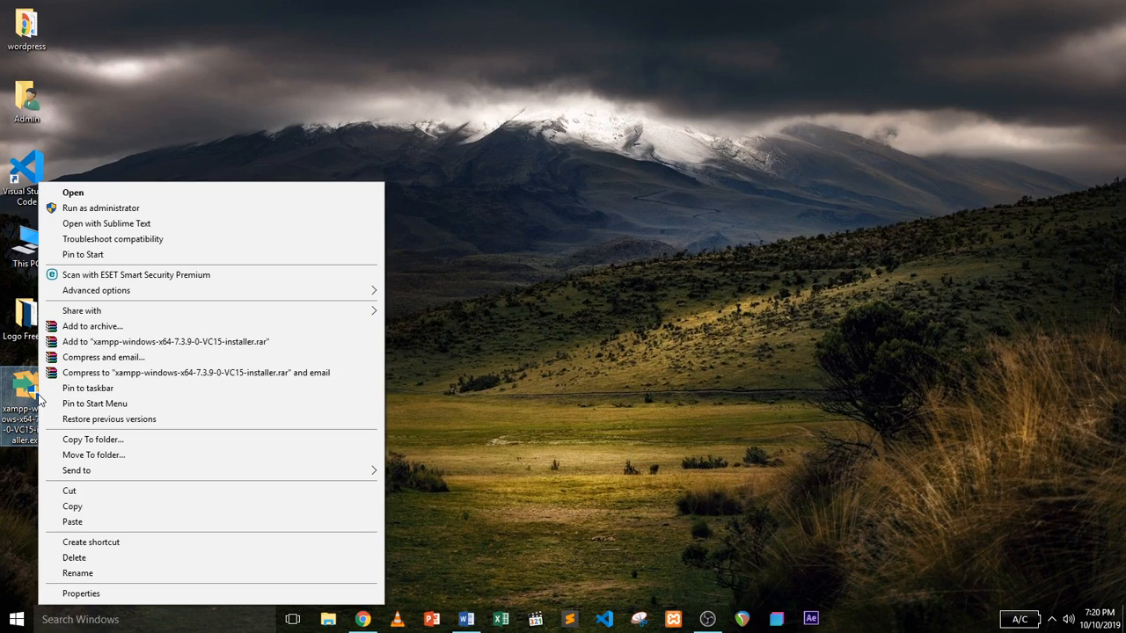
click(148, 196)
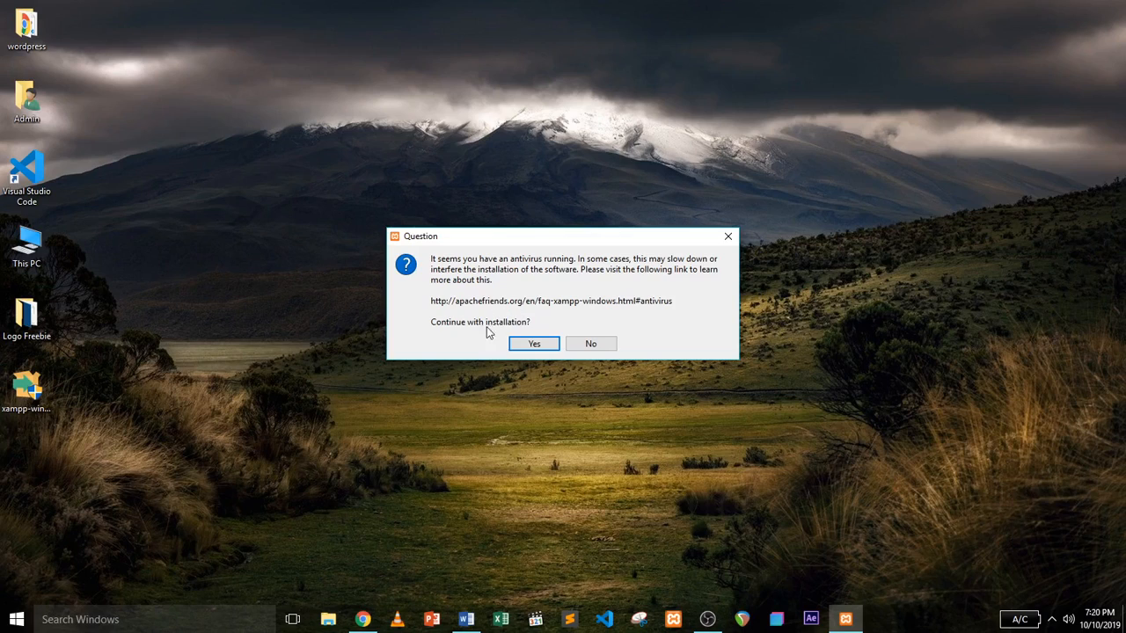
click(527, 345)
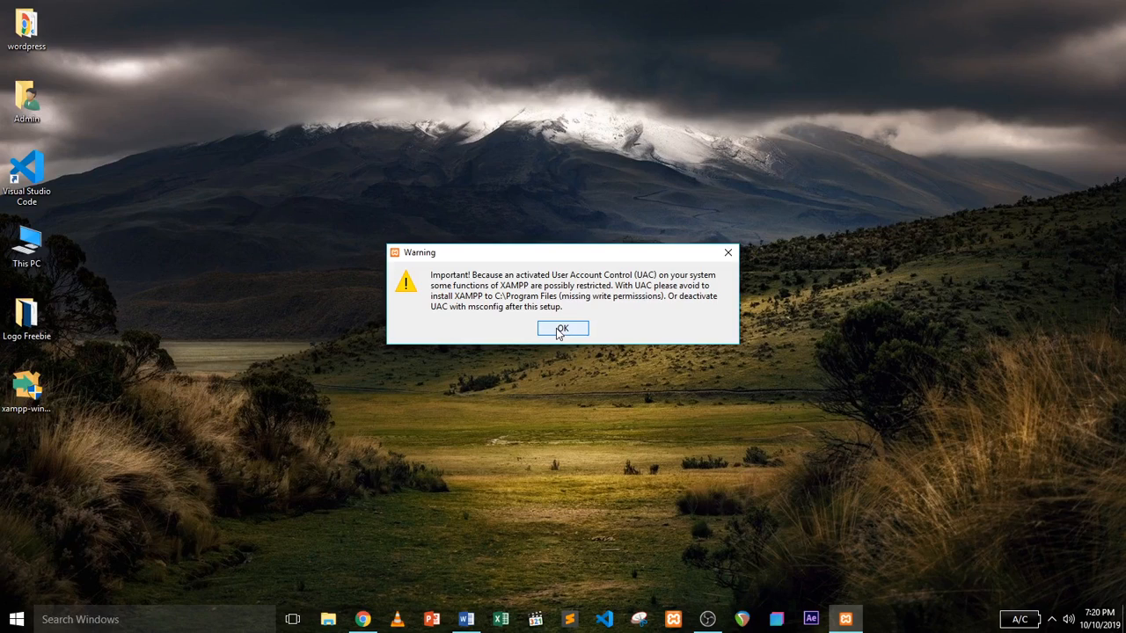
click(557, 330)
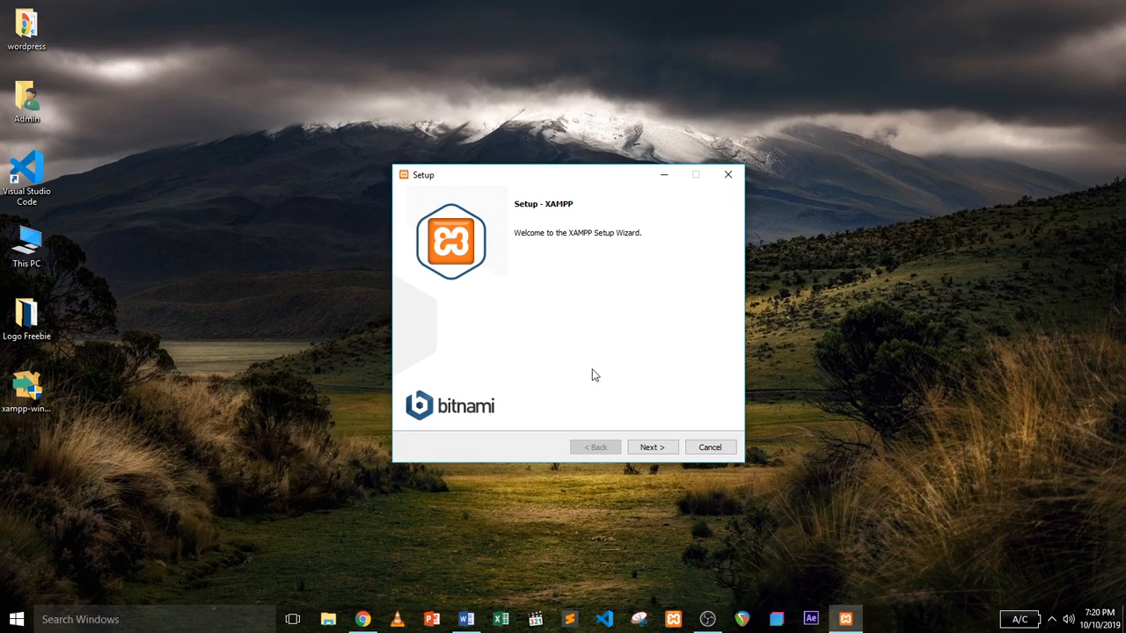
Install XAMPP to C:\xampp with all default components, unticking Learn more about Bitnami.
click(650, 448)
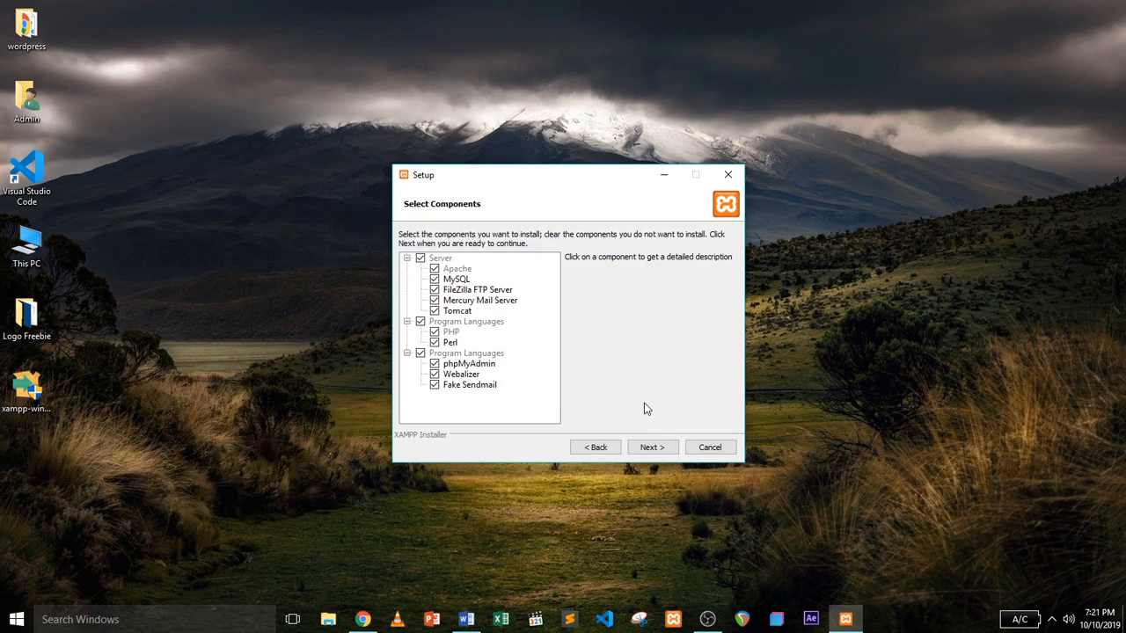
click(652, 446)
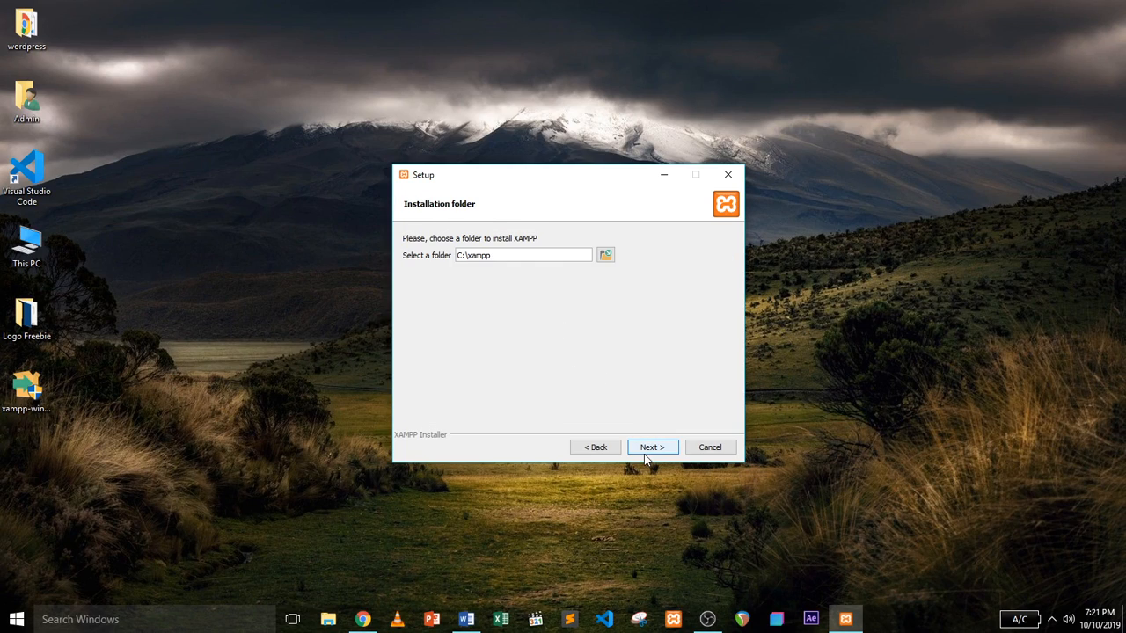
click(650, 447)
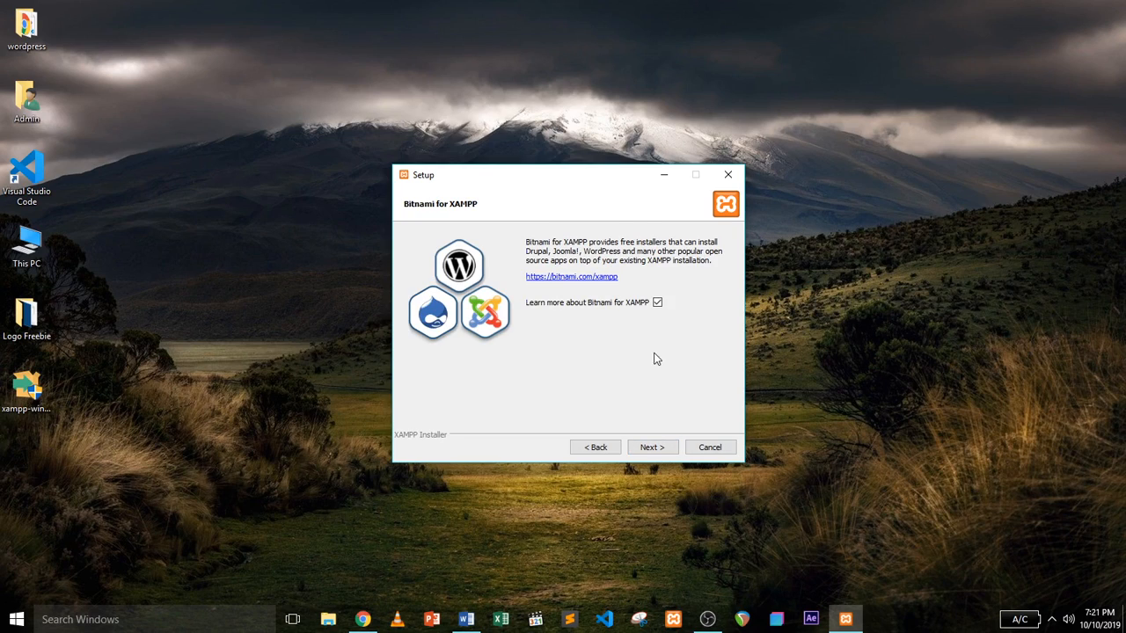
click(658, 301)
click(649, 448)
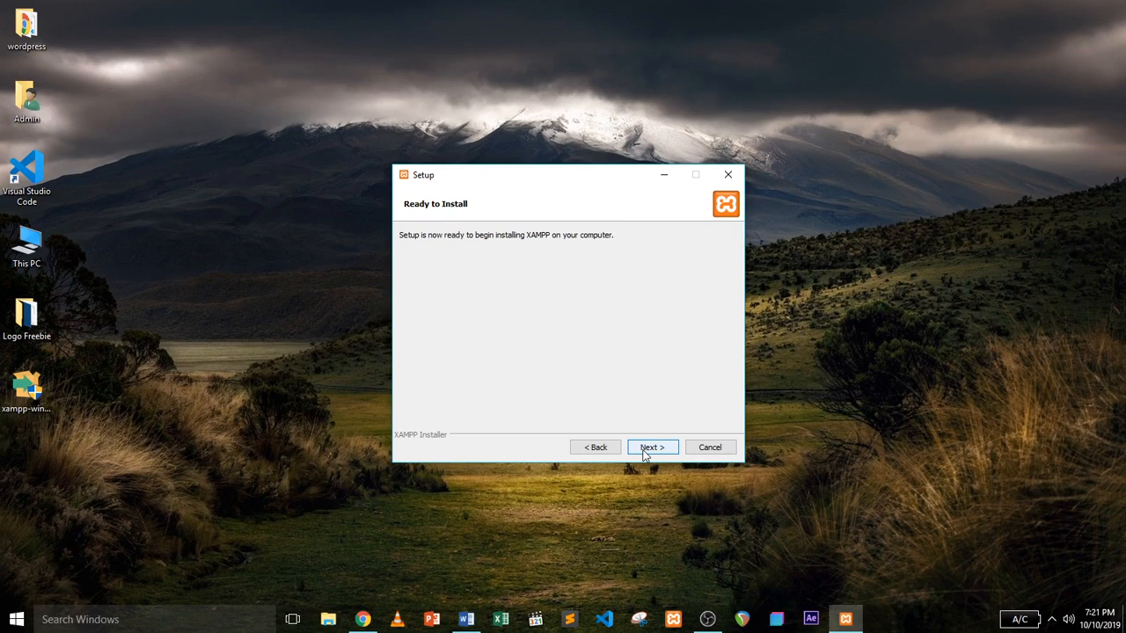
click(645, 449)
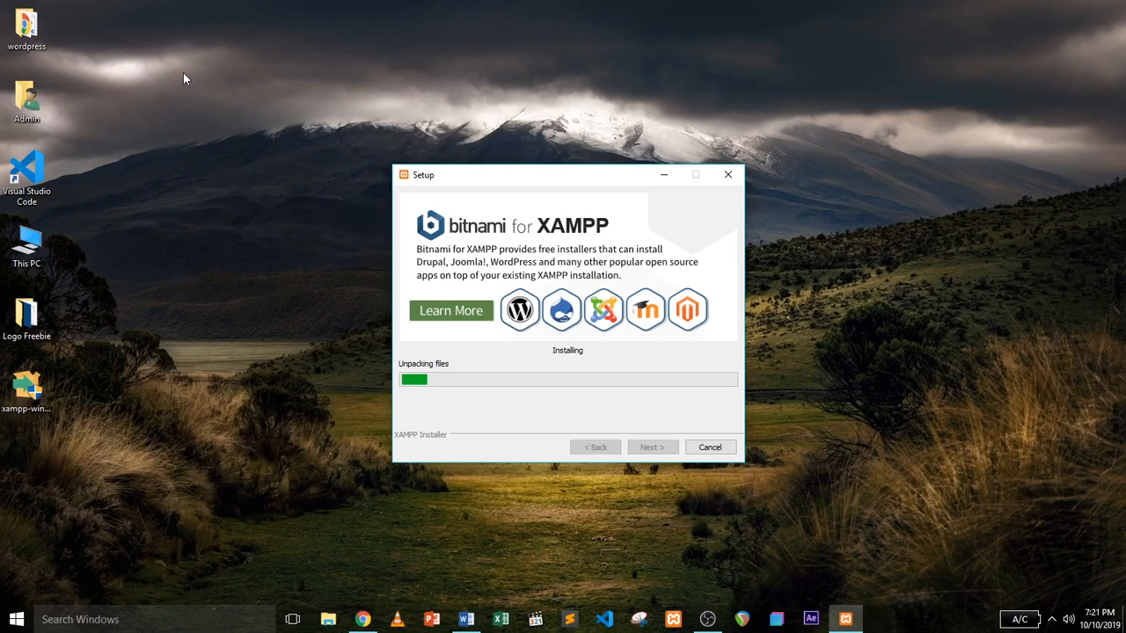
Rename the desktop wordpress folder to mywebsite.
click(23, 33)
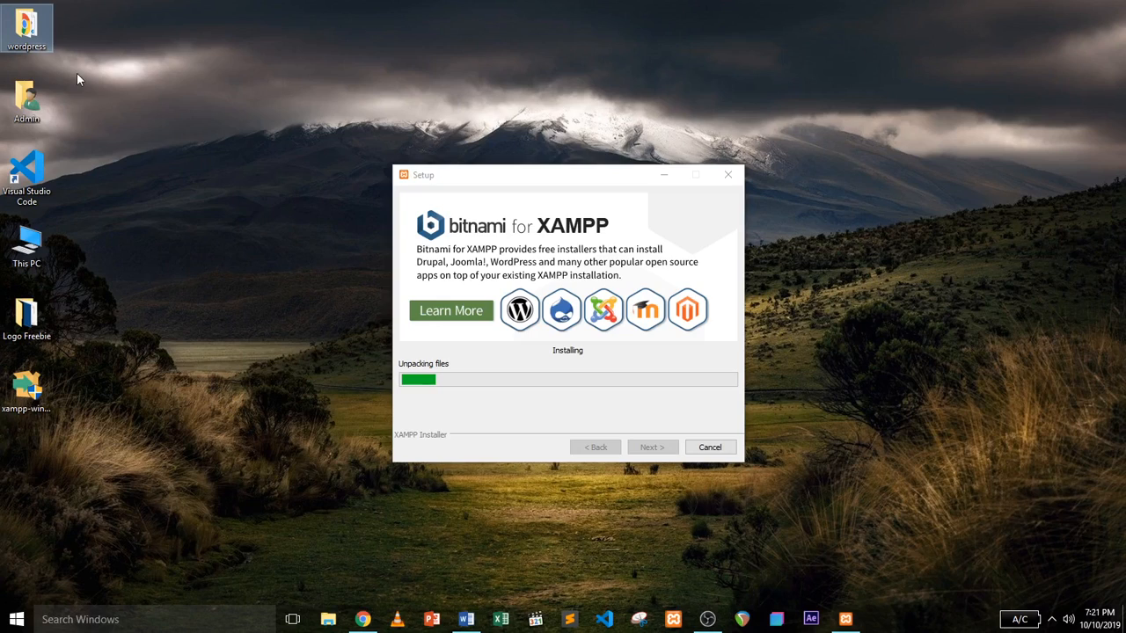
right_click(23, 25)
click(78, 474)
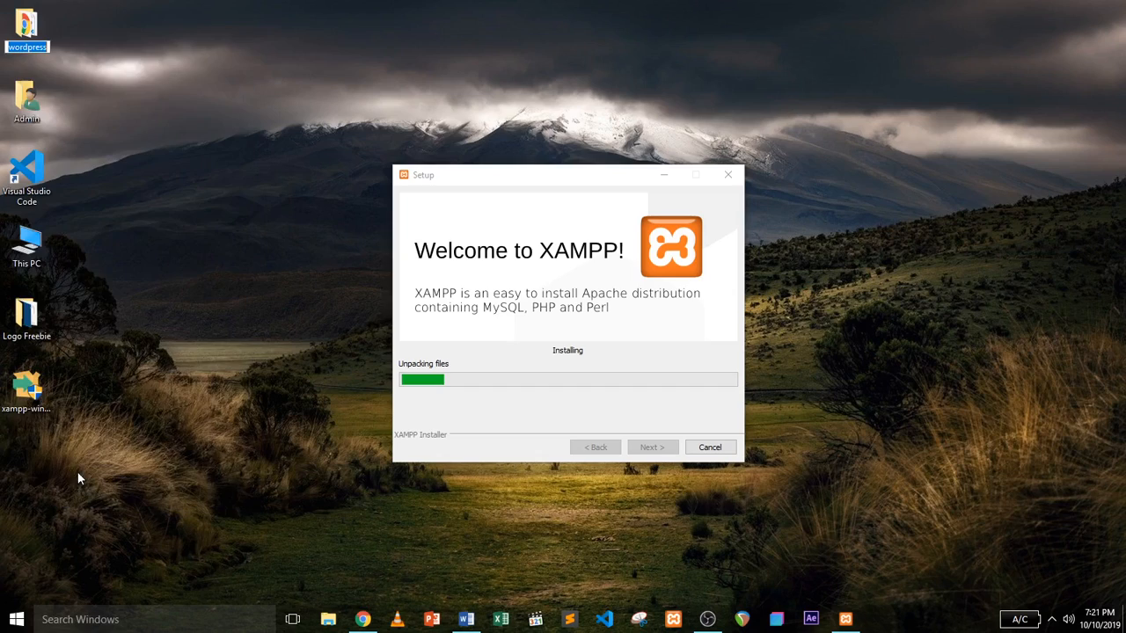
text(myweb)
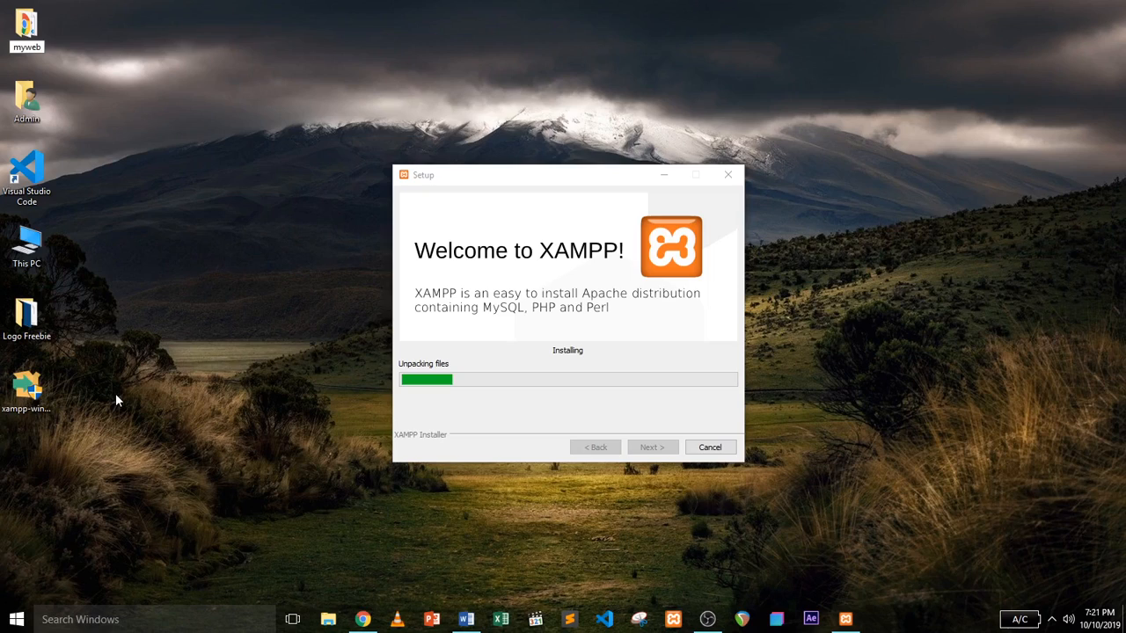
text(site)
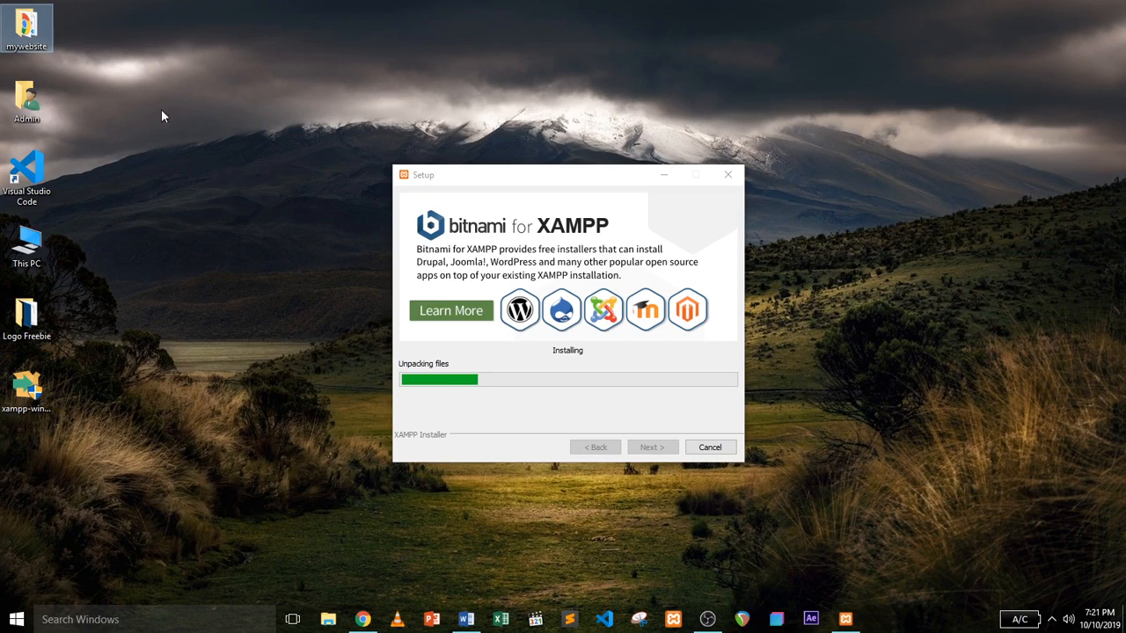
key(Return)
click(98, 64)
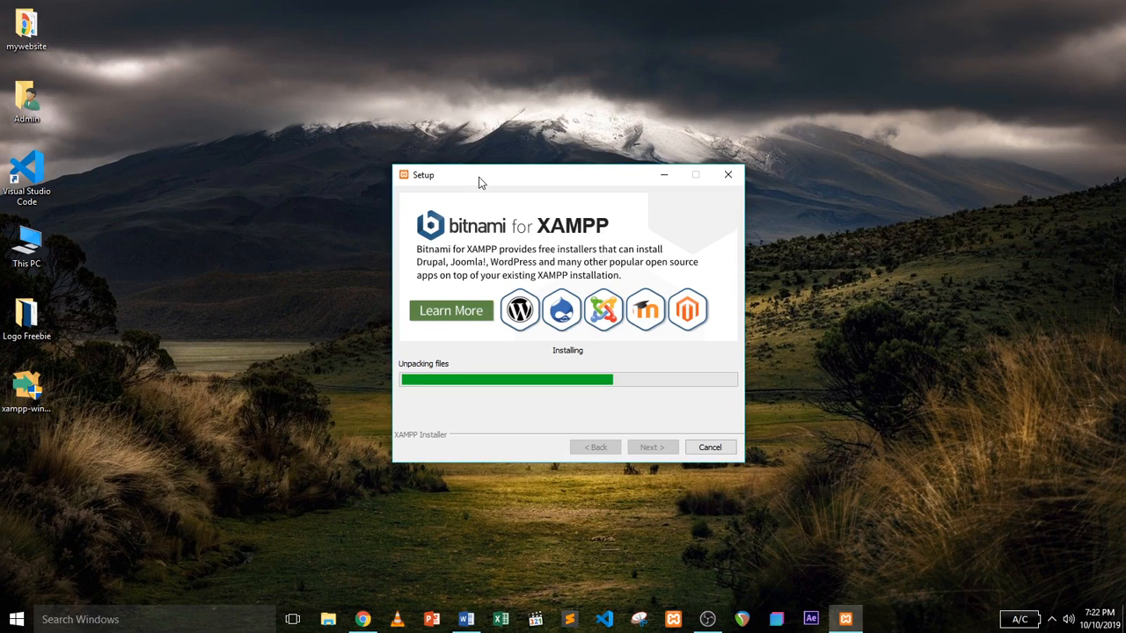
Reposition the XAMPP Setup window around the screen while installation runs to completion.
drag(479, 179, 210, 47)
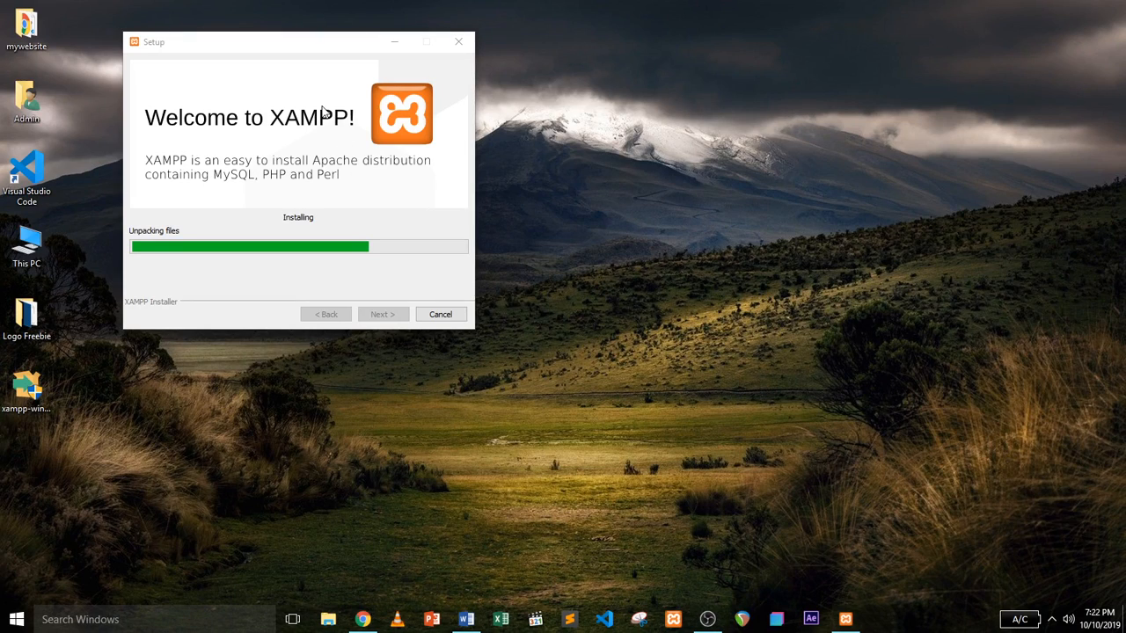
drag(311, 47, 441, 74)
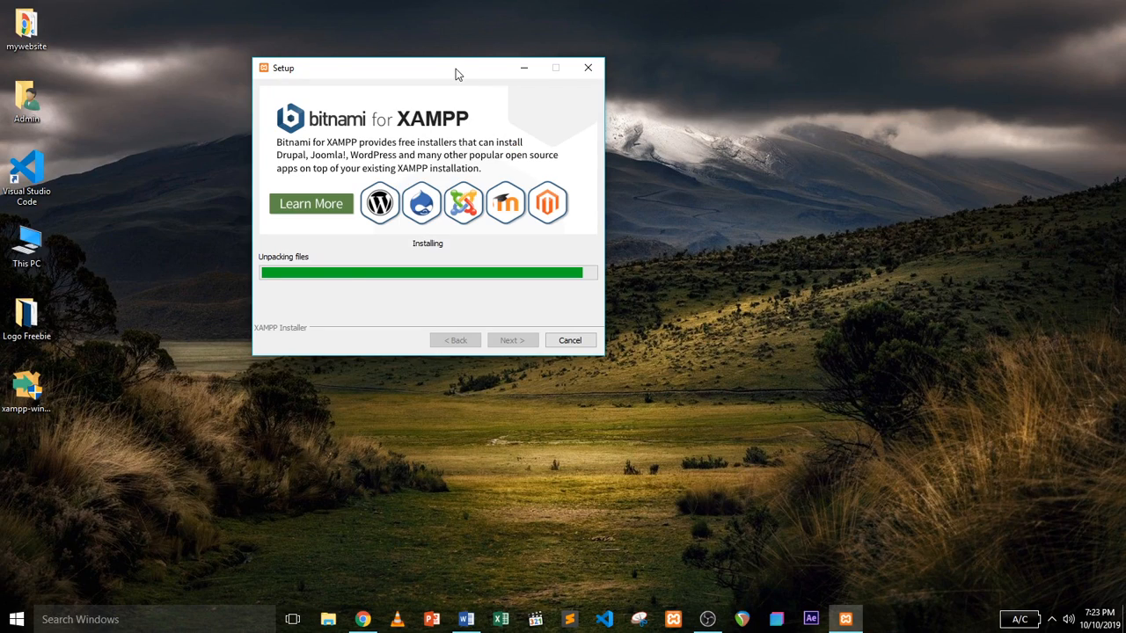
drag(455, 70, 545, 85)
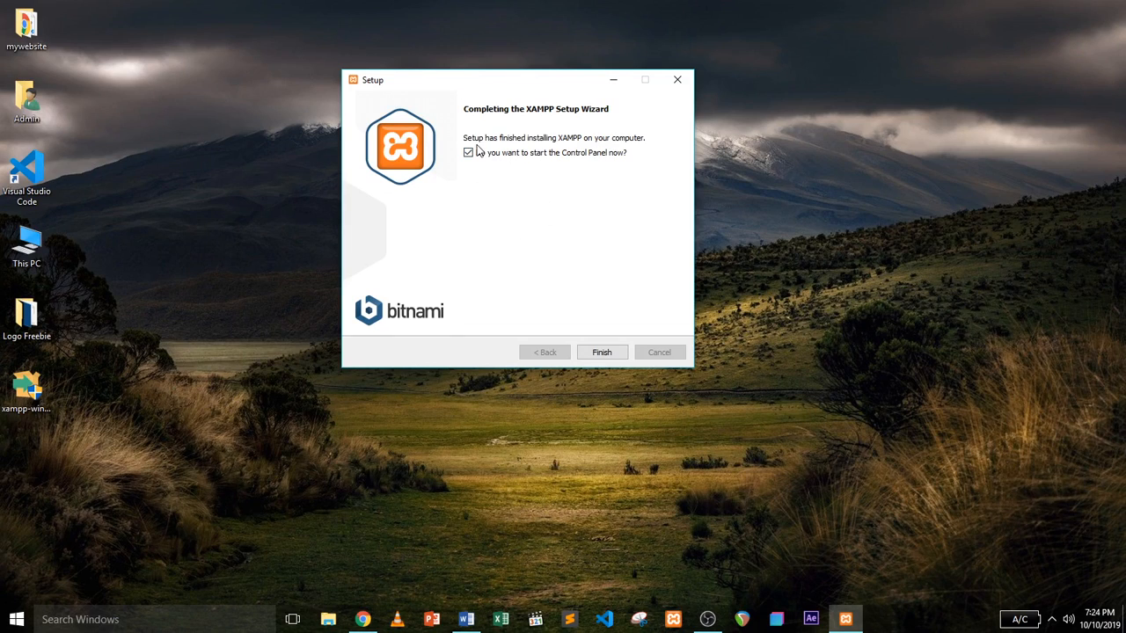
Finish setup and open the XAMPP Control Panel in English, centred on screen.
click(601, 352)
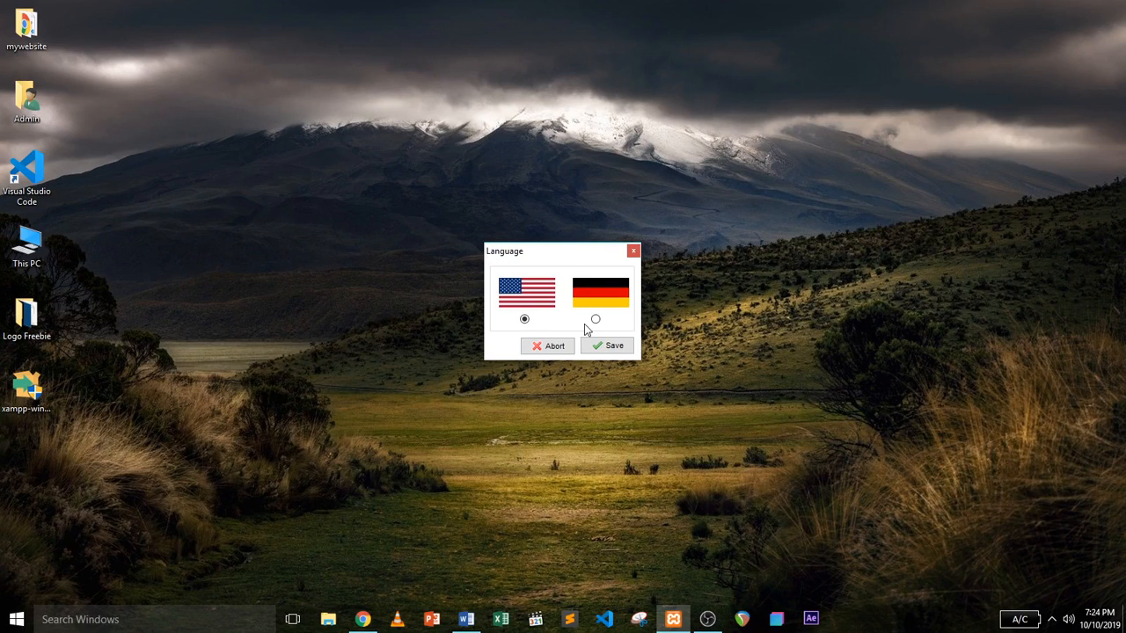
click(607, 346)
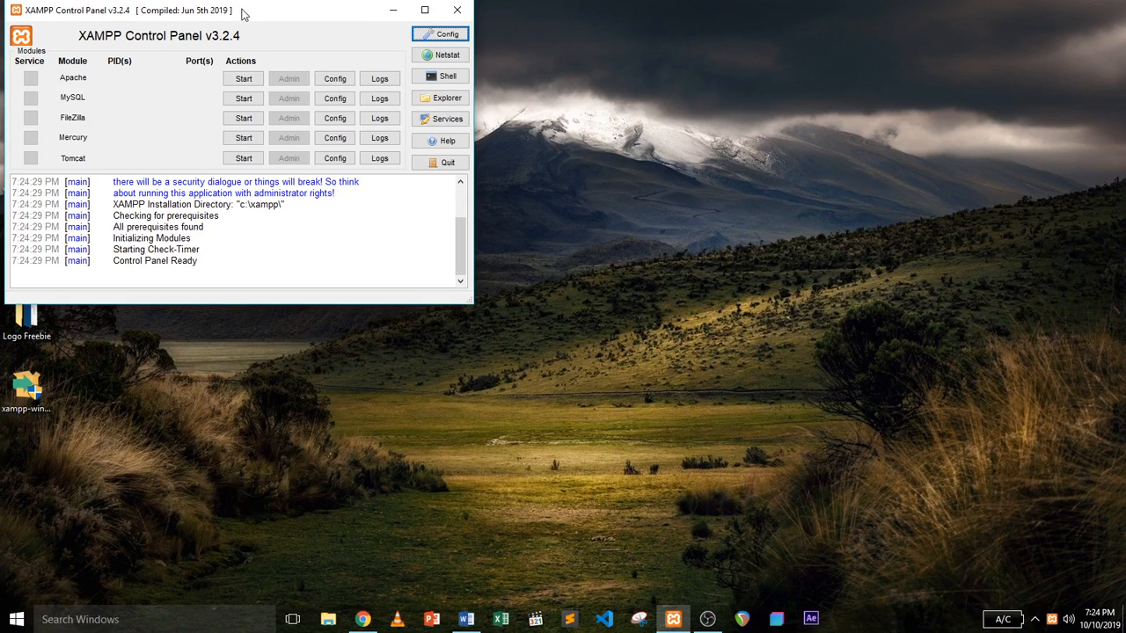
drag(244, 13, 543, 46)
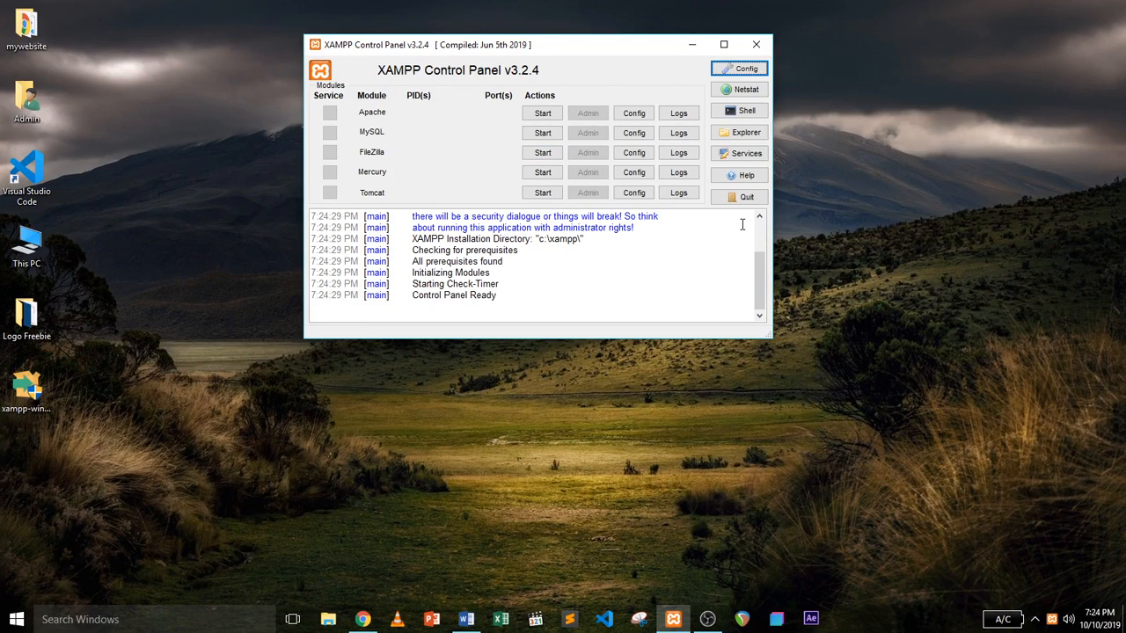
Start the Apache and MySQL servers, then close the Control Panel window.
click(540, 114)
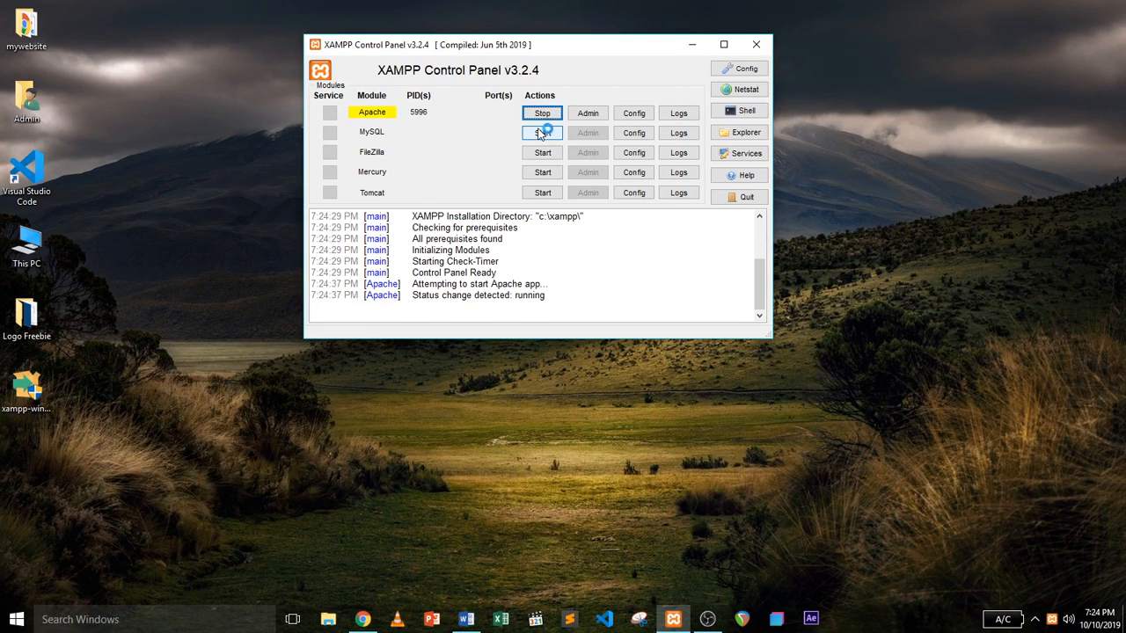
click(541, 132)
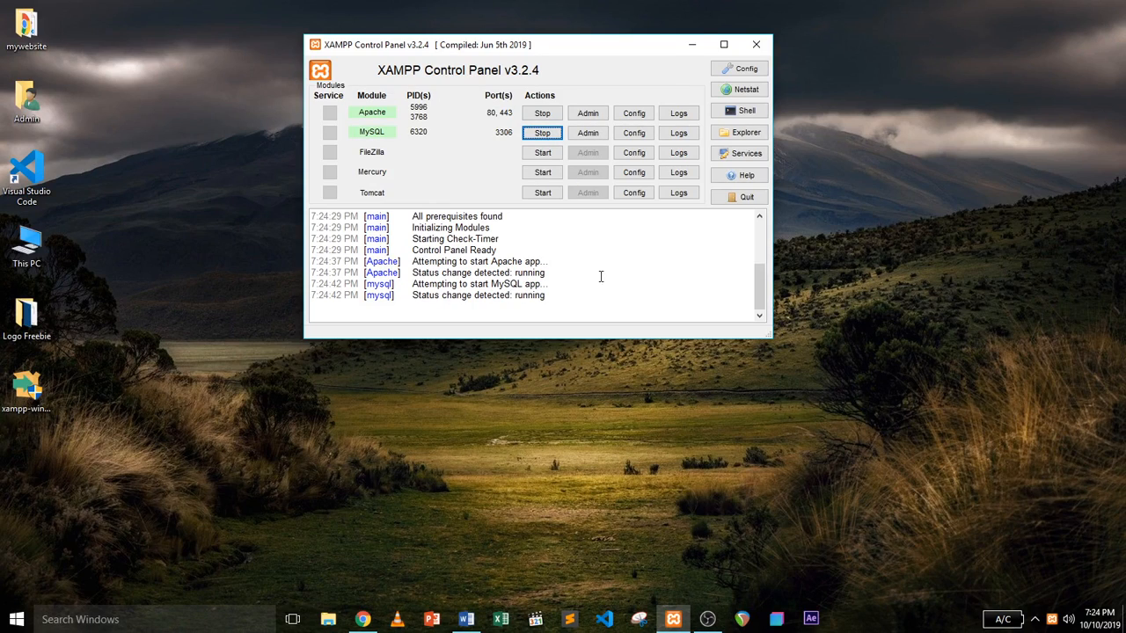
click(762, 41)
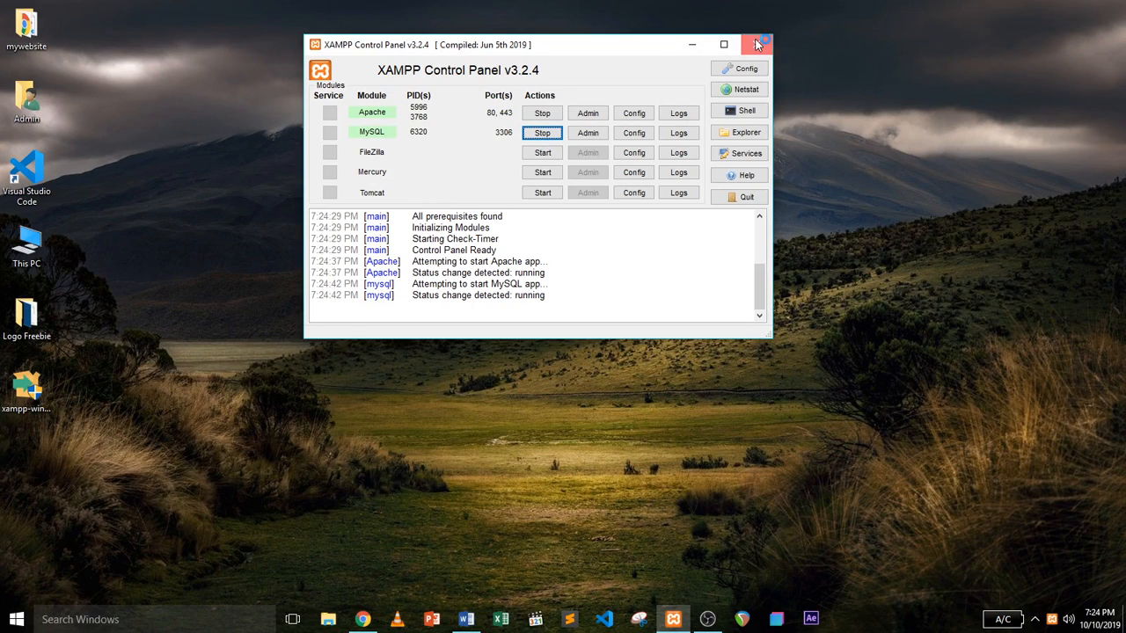
Copy the mywebsite folder from the desktop.
click(21, 47)
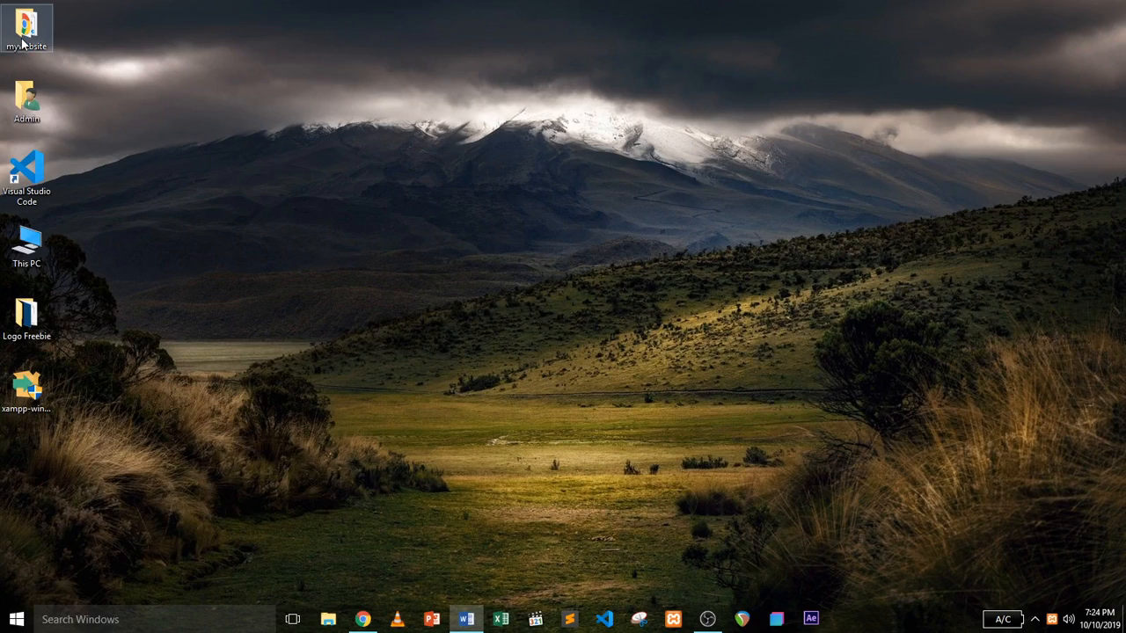
right_click(21, 49)
mouse_move(97, 398)
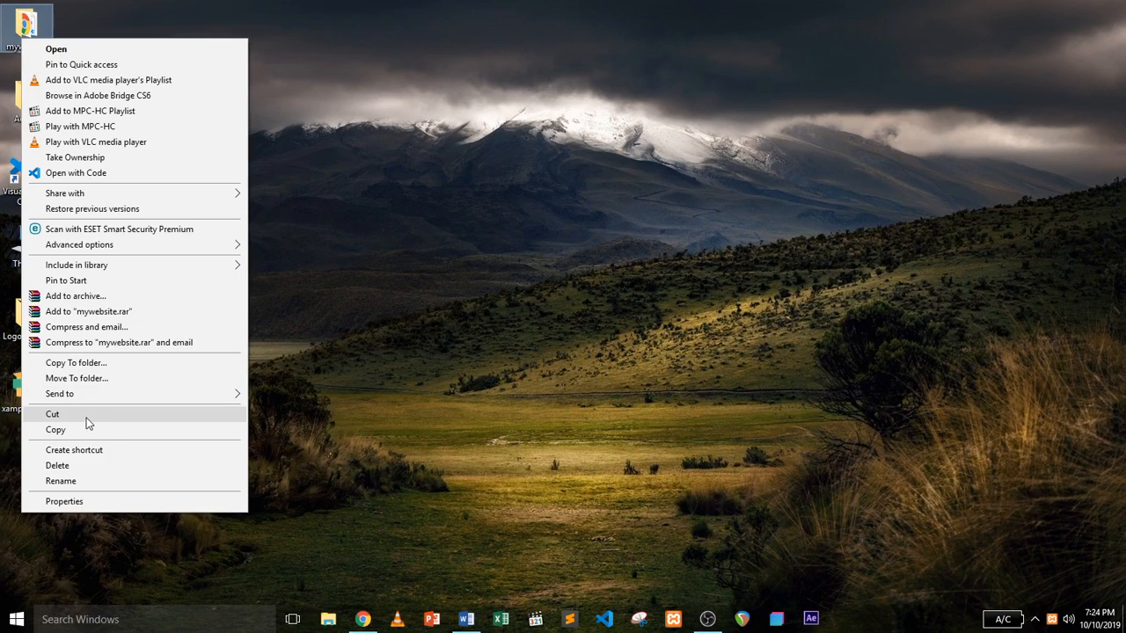
click(83, 430)
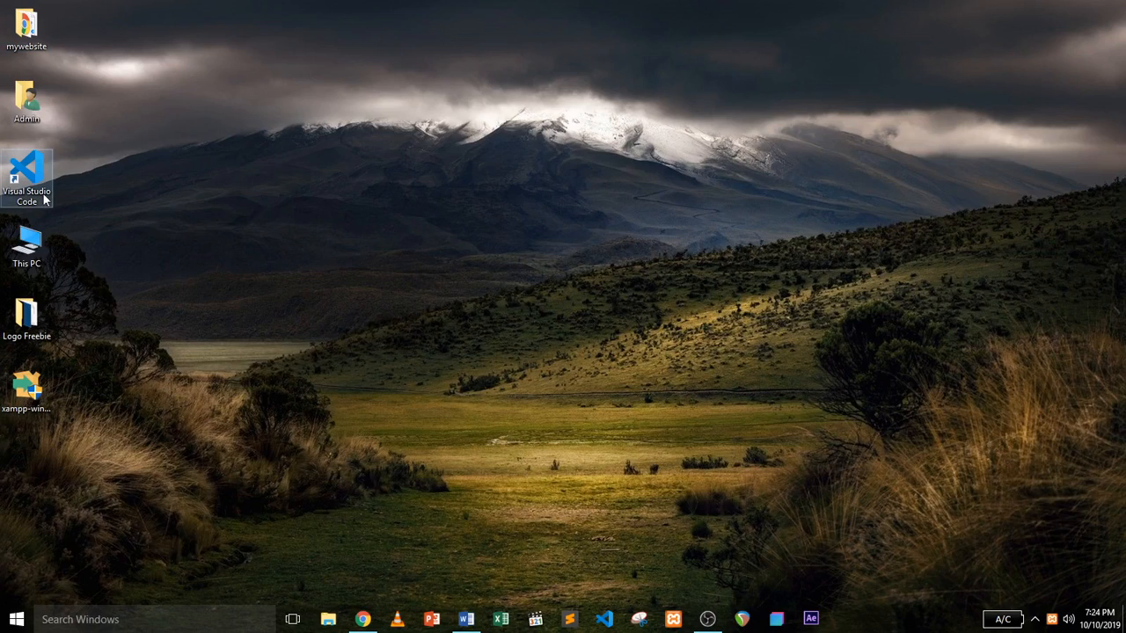
Paste the folder into C:\xampp\htdocs via This PC, then close File Explorer.
click(26, 246)
double_click(27, 246)
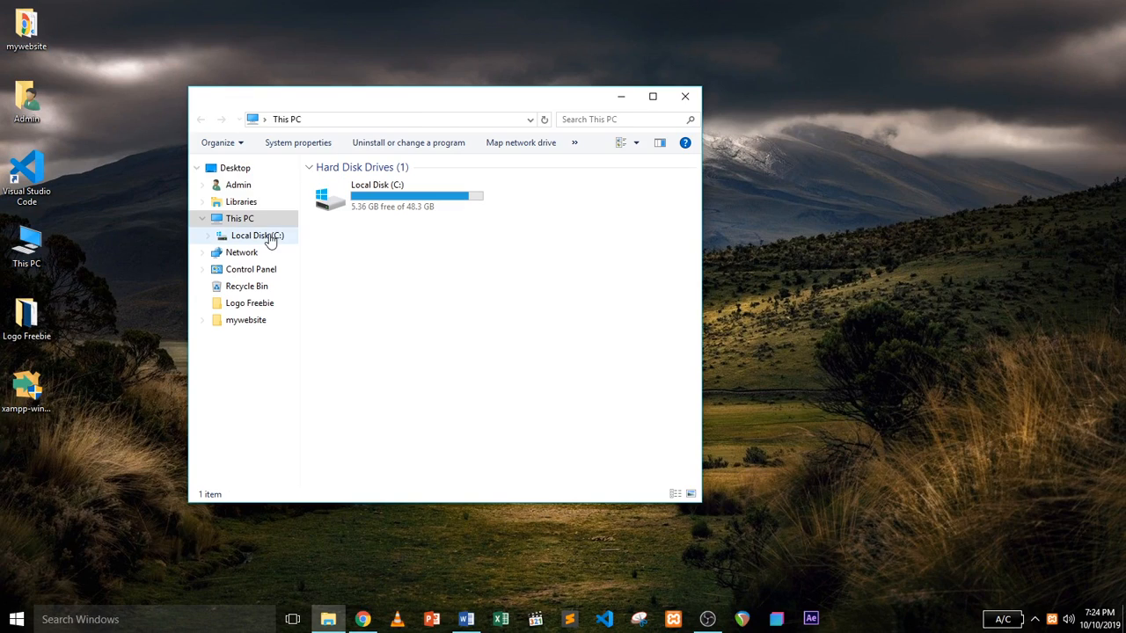
double_click(397, 197)
click(349, 320)
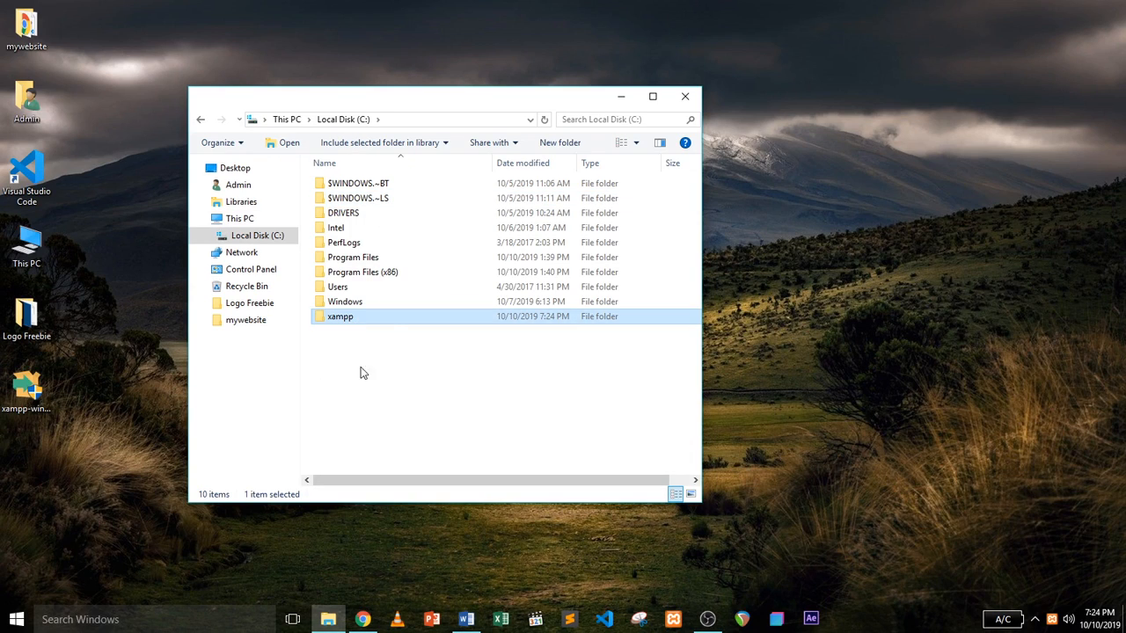
double_click(348, 318)
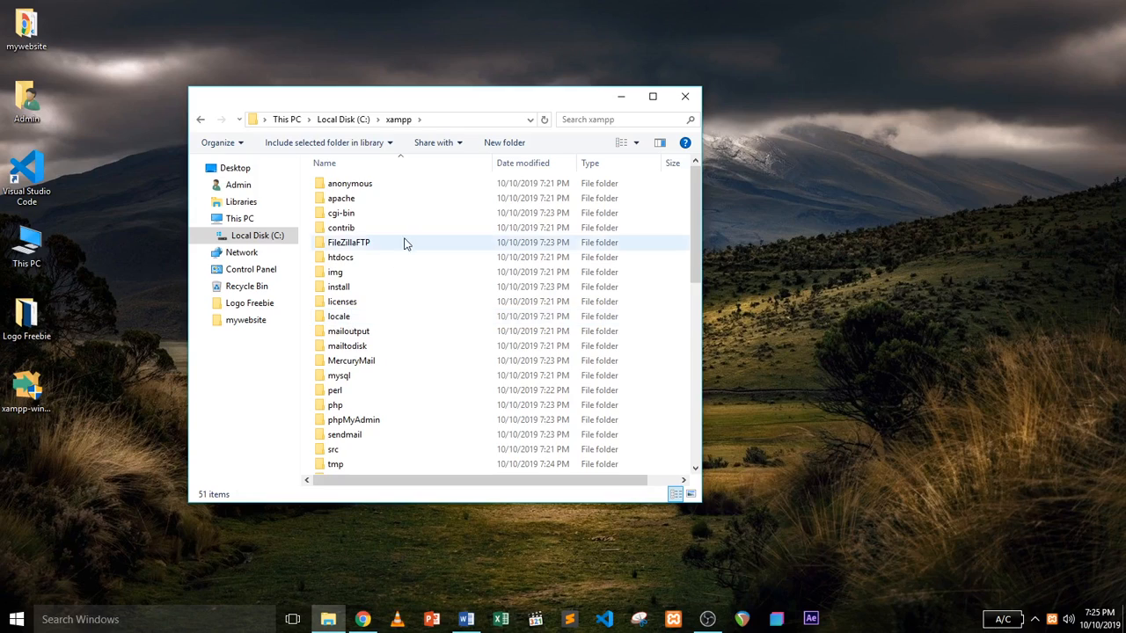
double_click(344, 259)
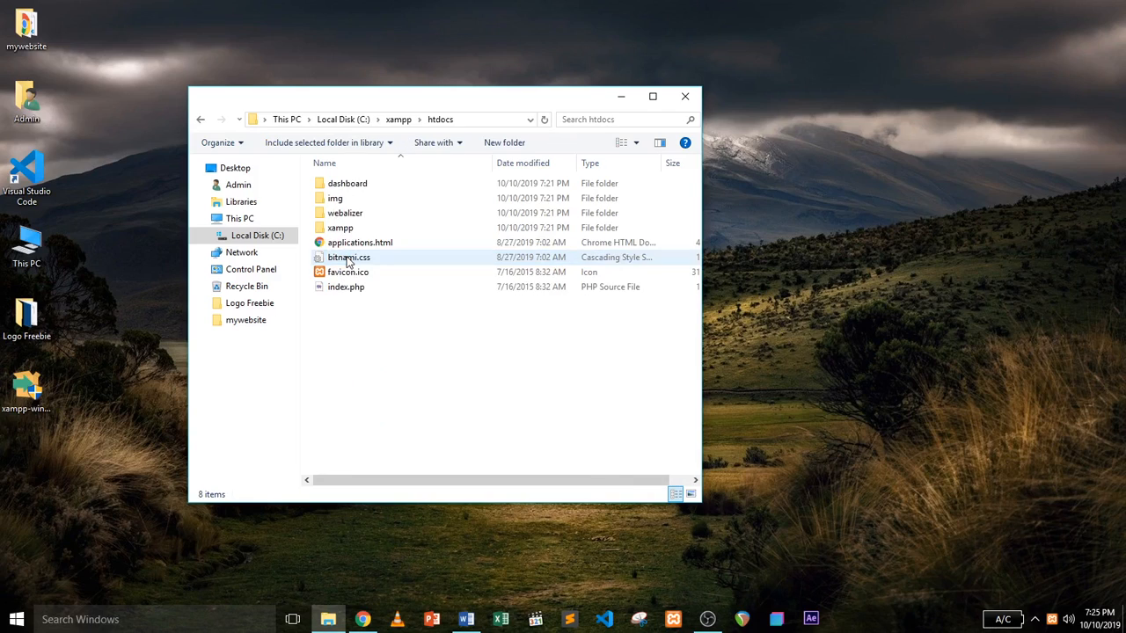
right_click(376, 339)
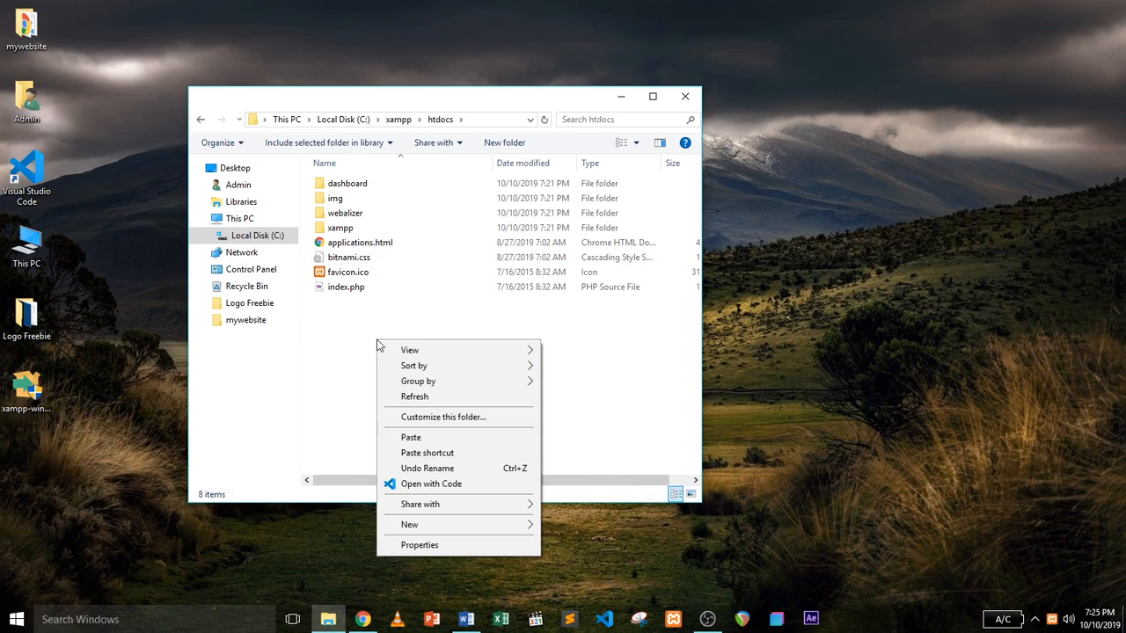
click(420, 436)
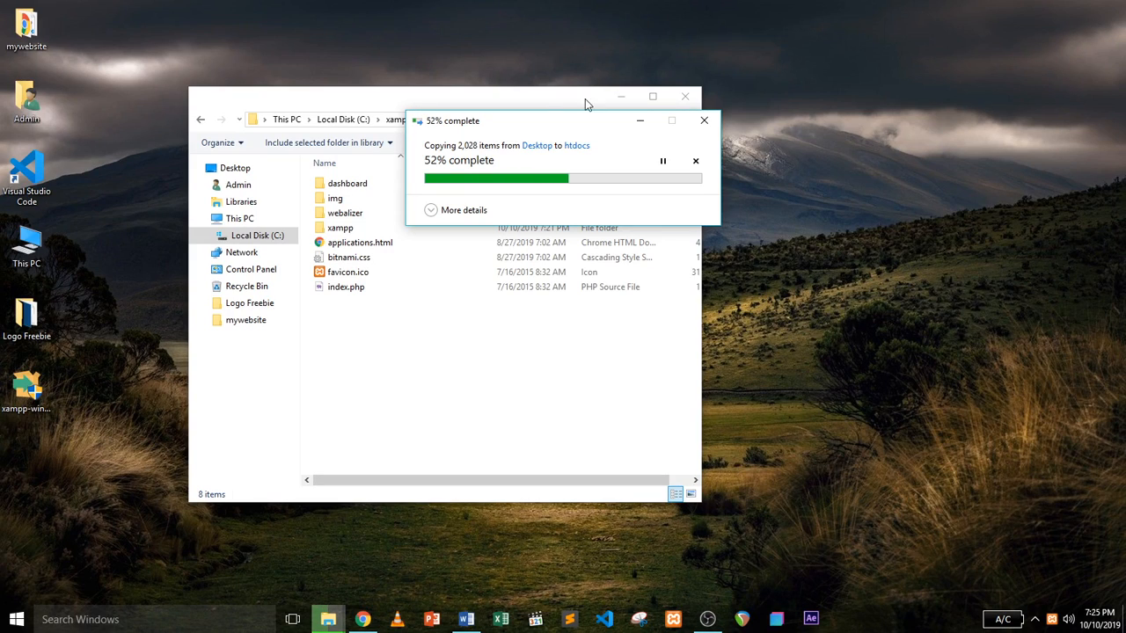
click(684, 97)
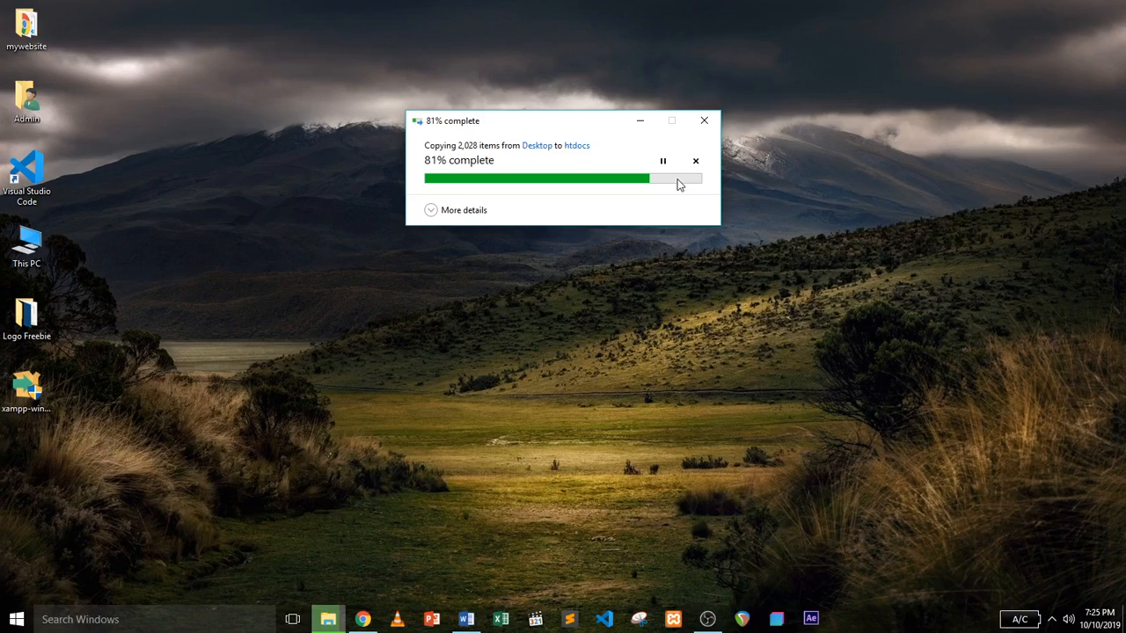
mouse_move(371, 623)
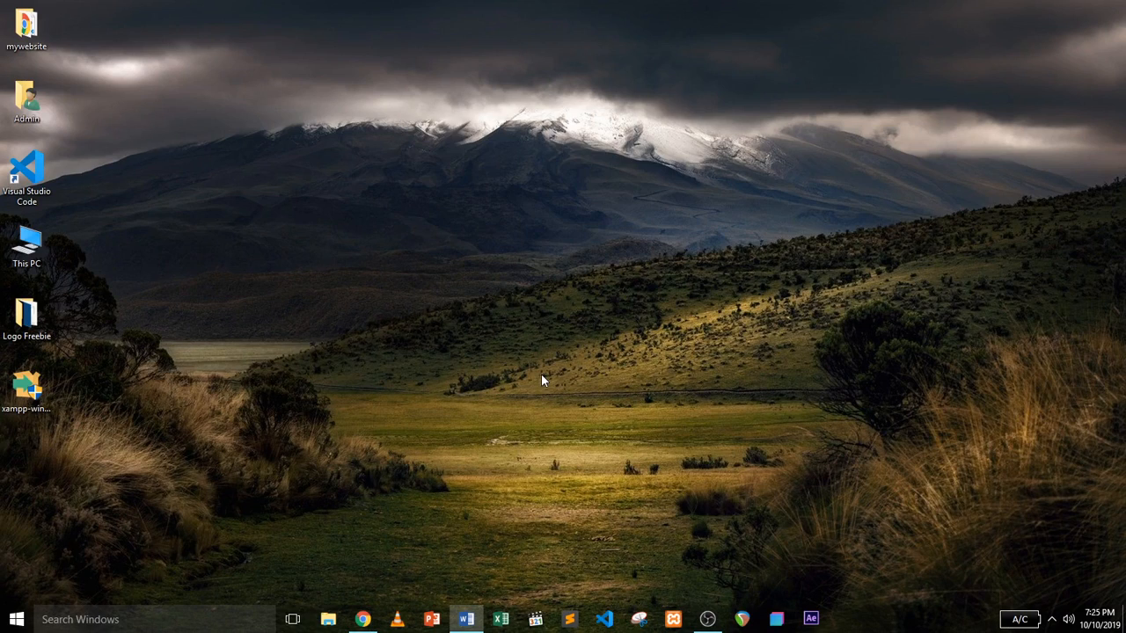
In Chrome, enter the localhost/phpmyadmin address.
click(361, 620)
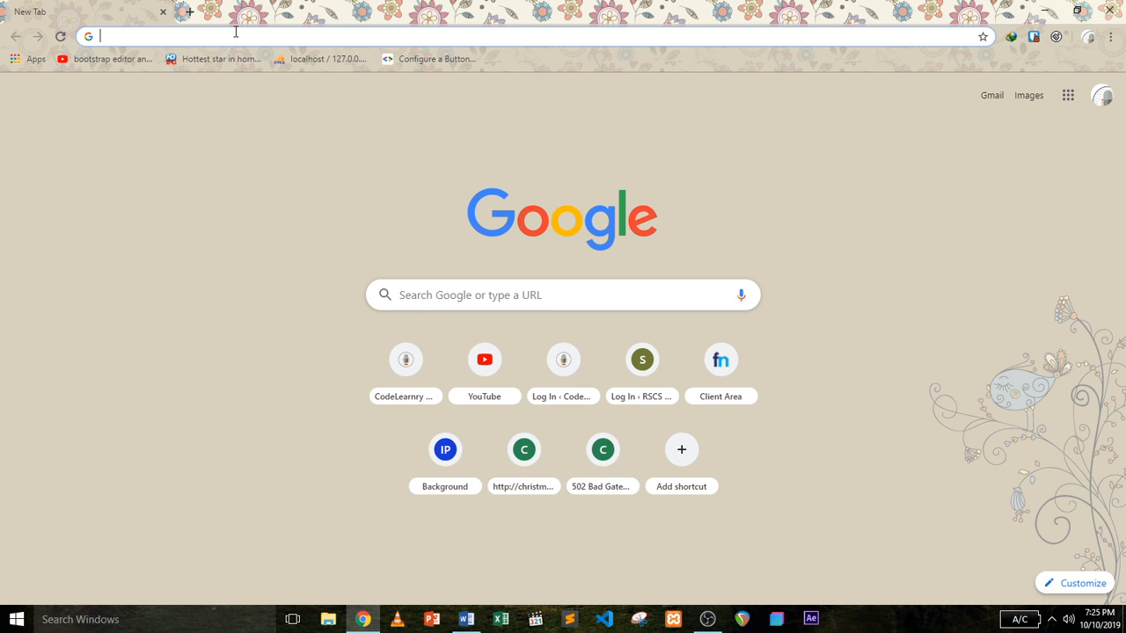
text(loa)
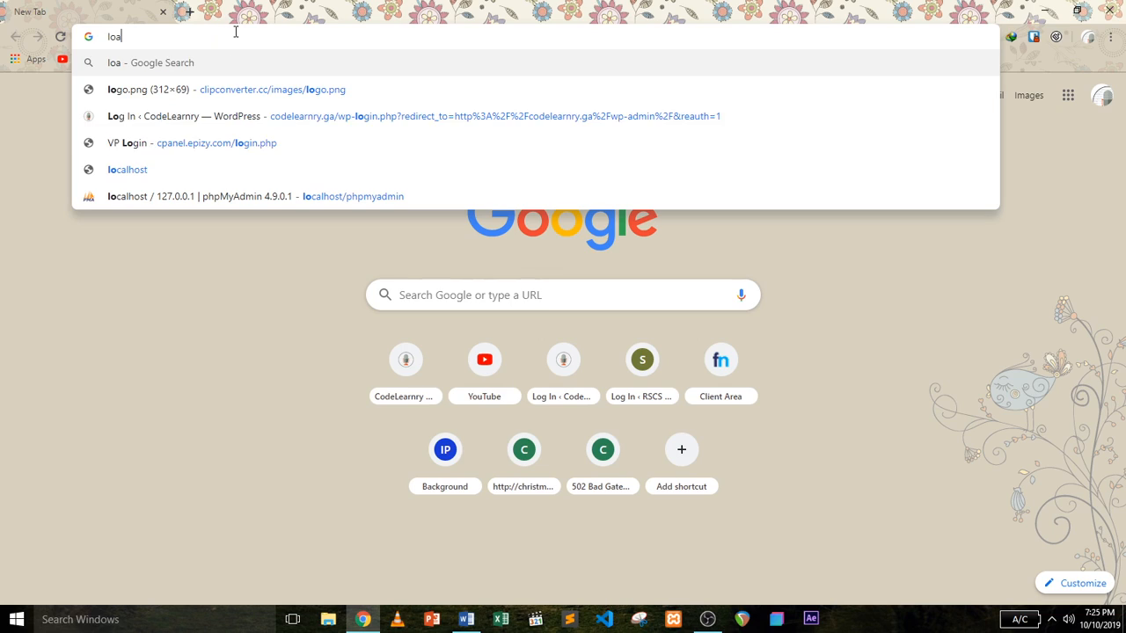
key(BackSpace)
text(cal)
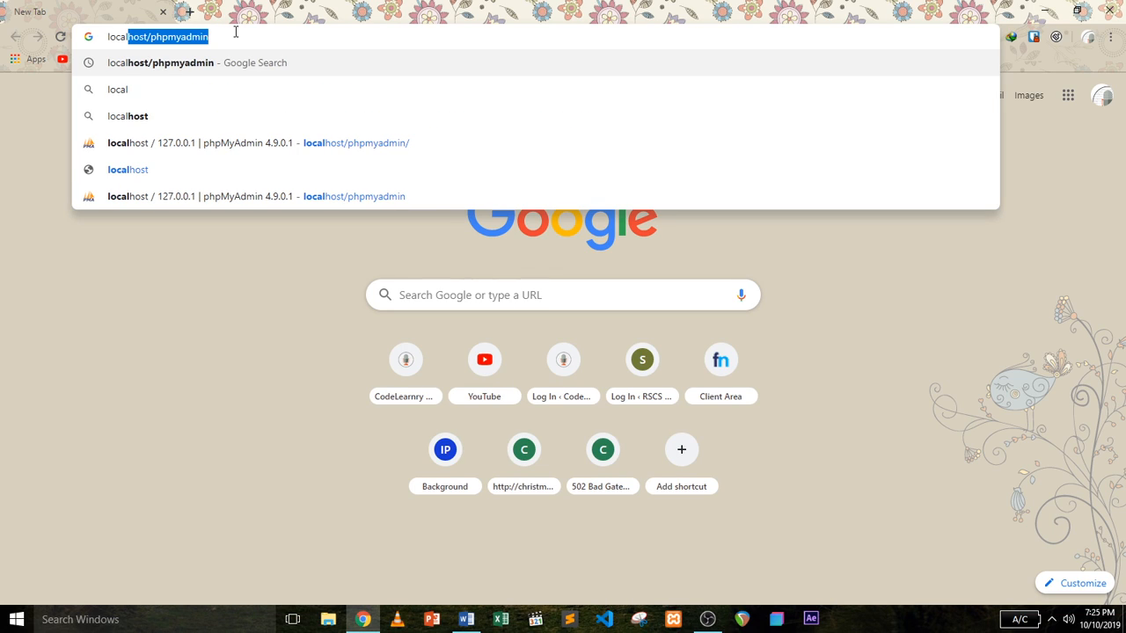
key(BackSpace)
text(ho)
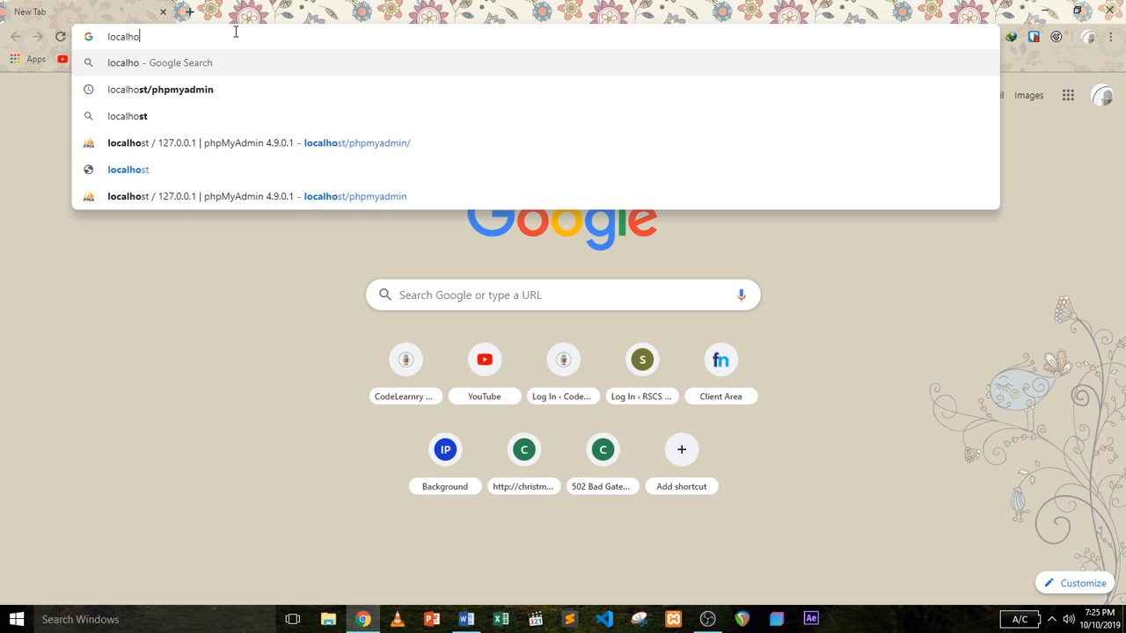
text(st/phpmyadmin)
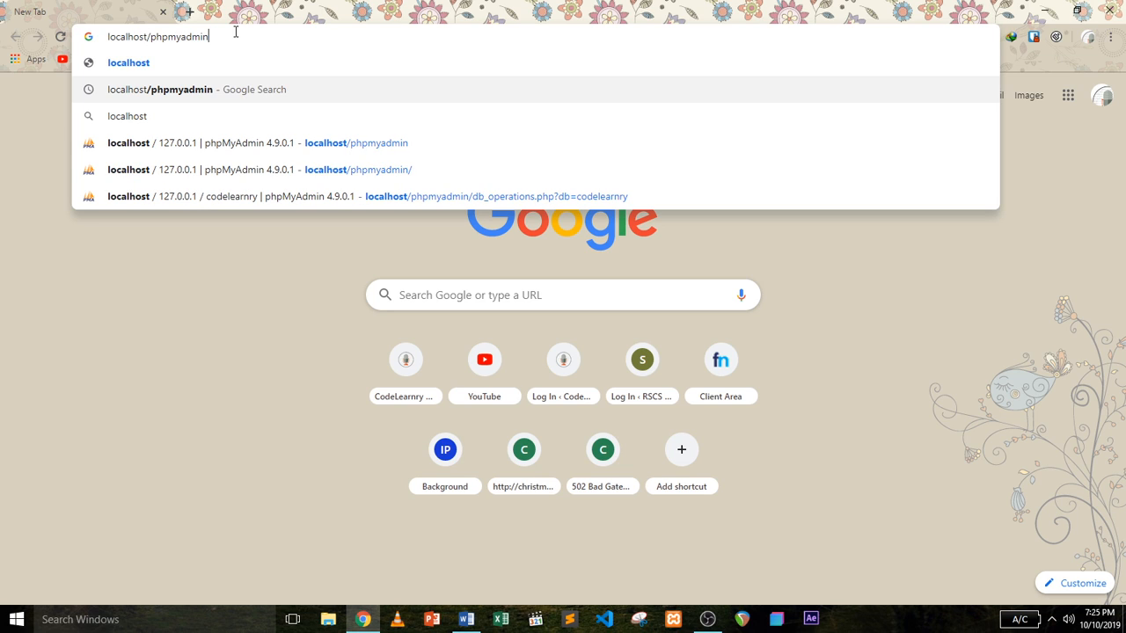
key(Return)
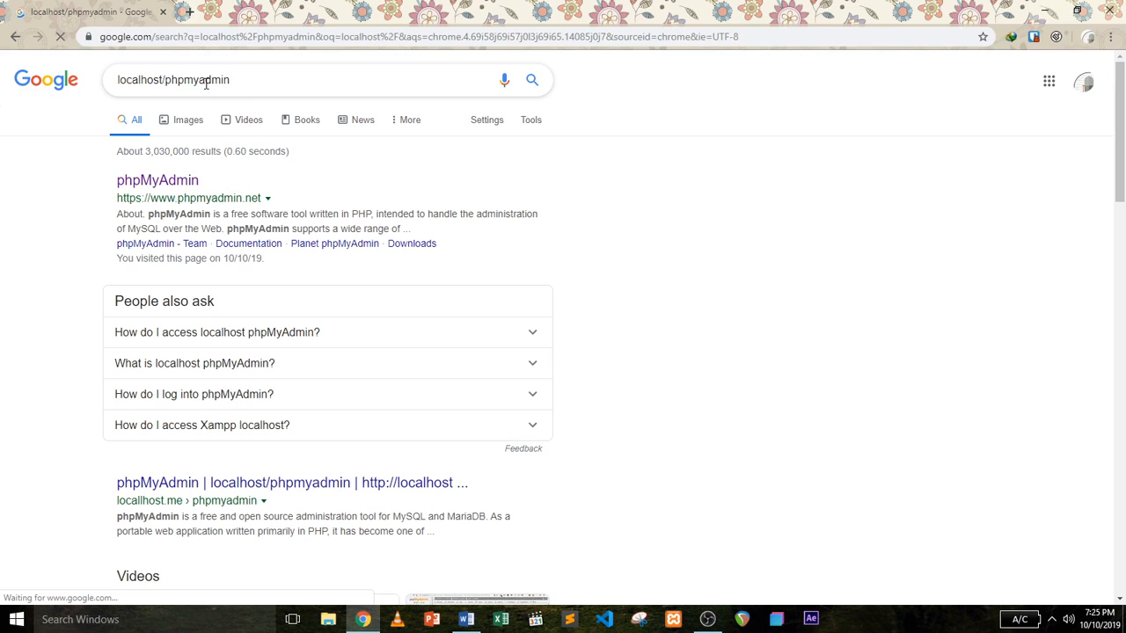
Re-enter localhost/phpmyadmin, landing on Google results; open the phpMyAdmin result and return.
click(188, 38)
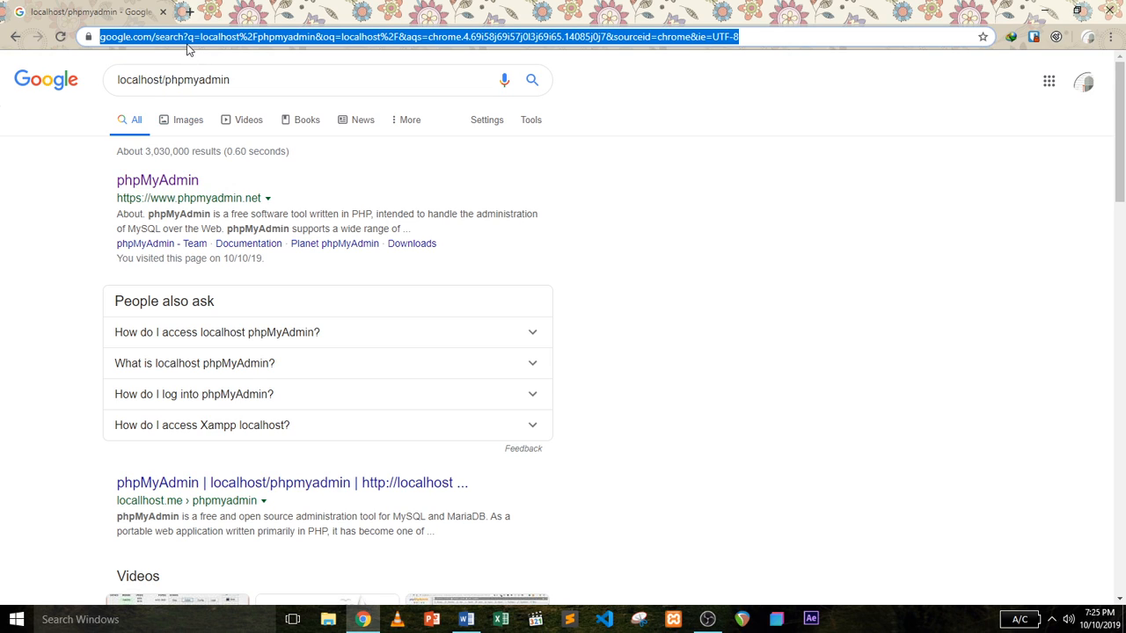
text(loac)
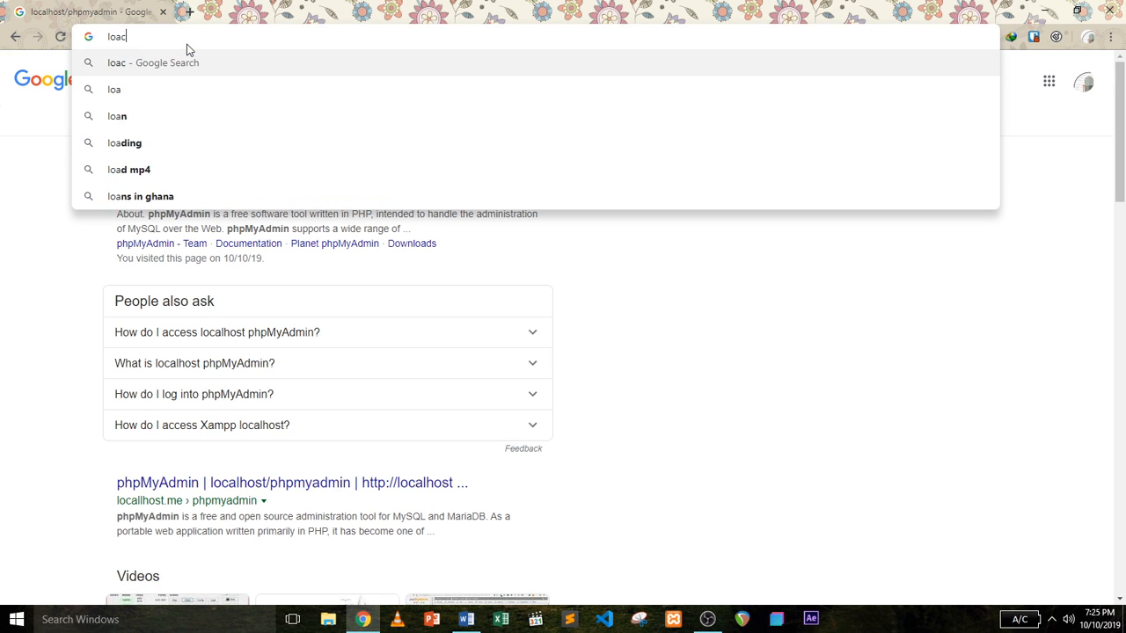
key(BackSpace)
key(BackSpace)
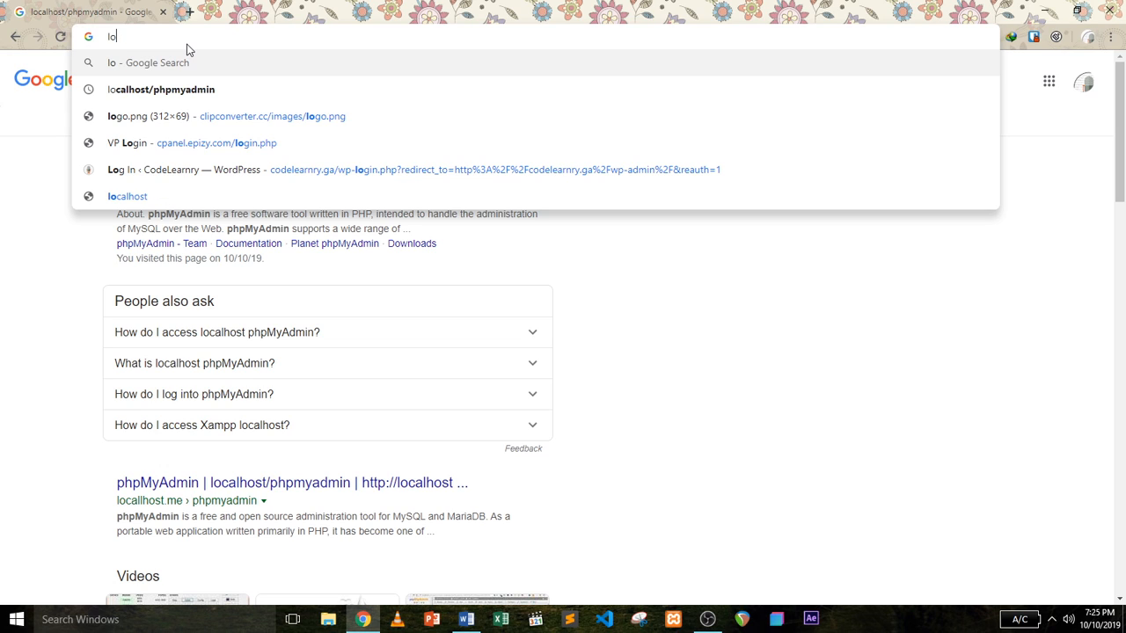
text(calhos)
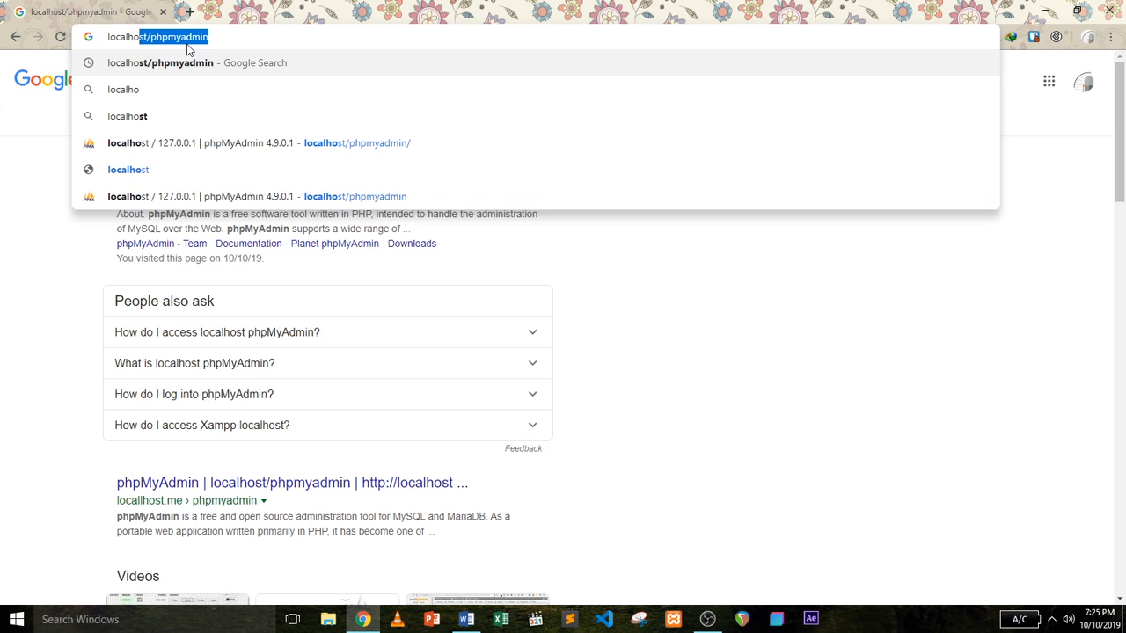
text(t)
key(Down)
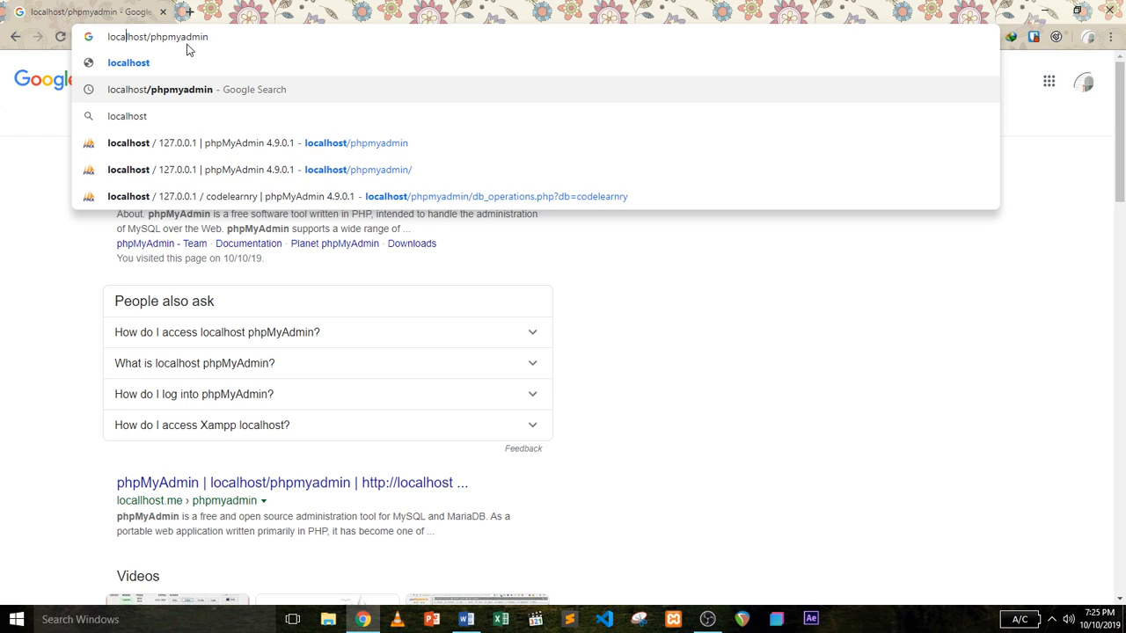
key(Left)
key(Left)
key(Left)
key(Return)
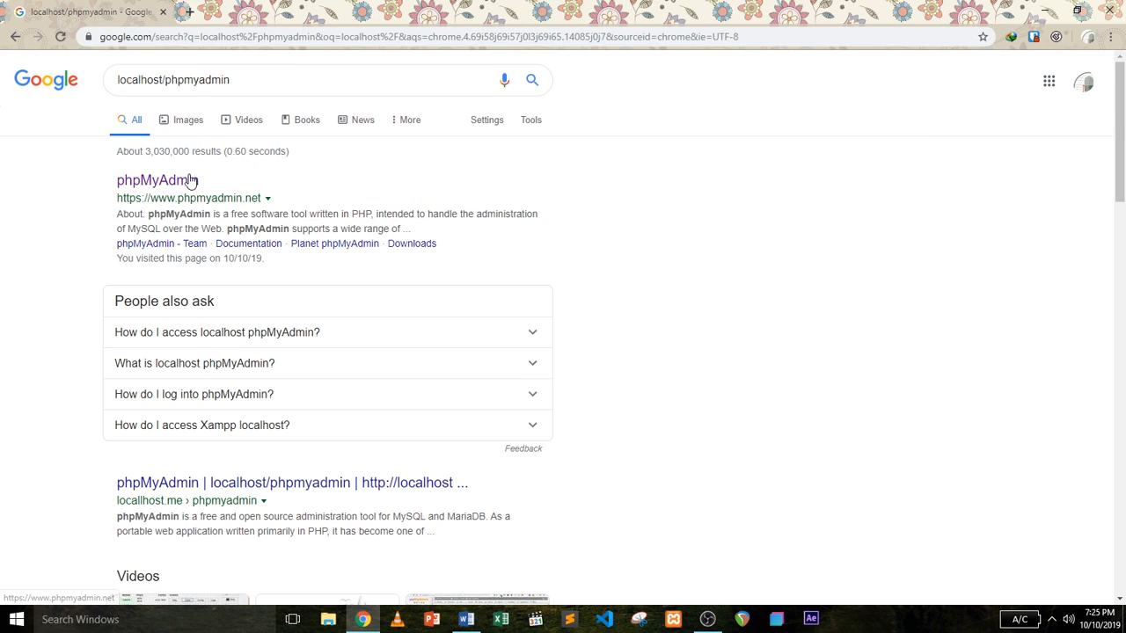
click(190, 180)
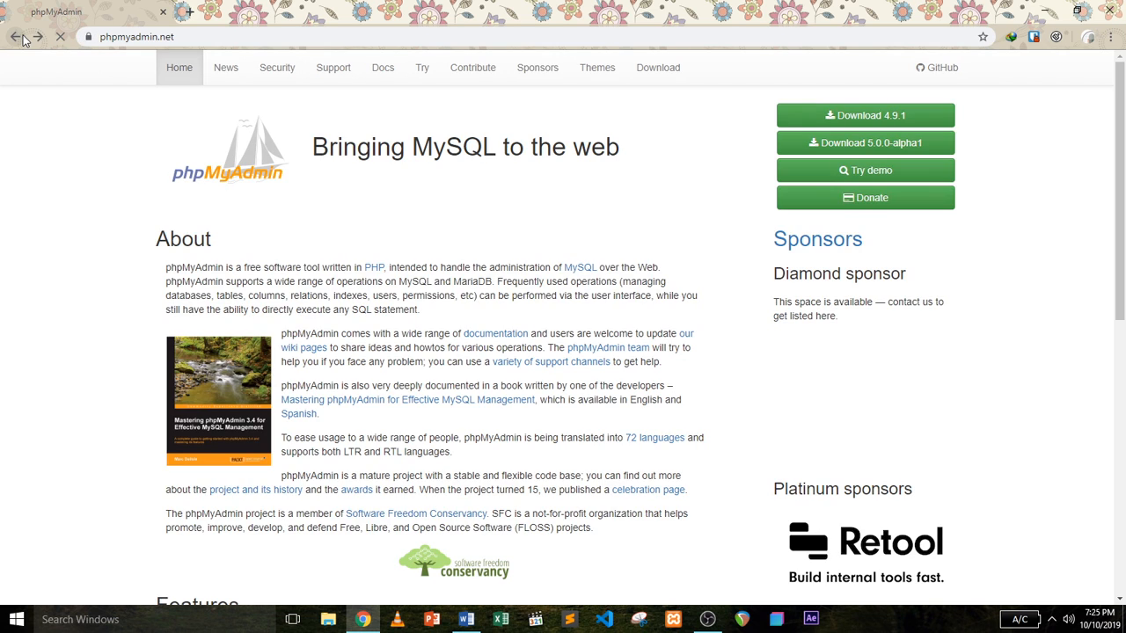
click(22, 38)
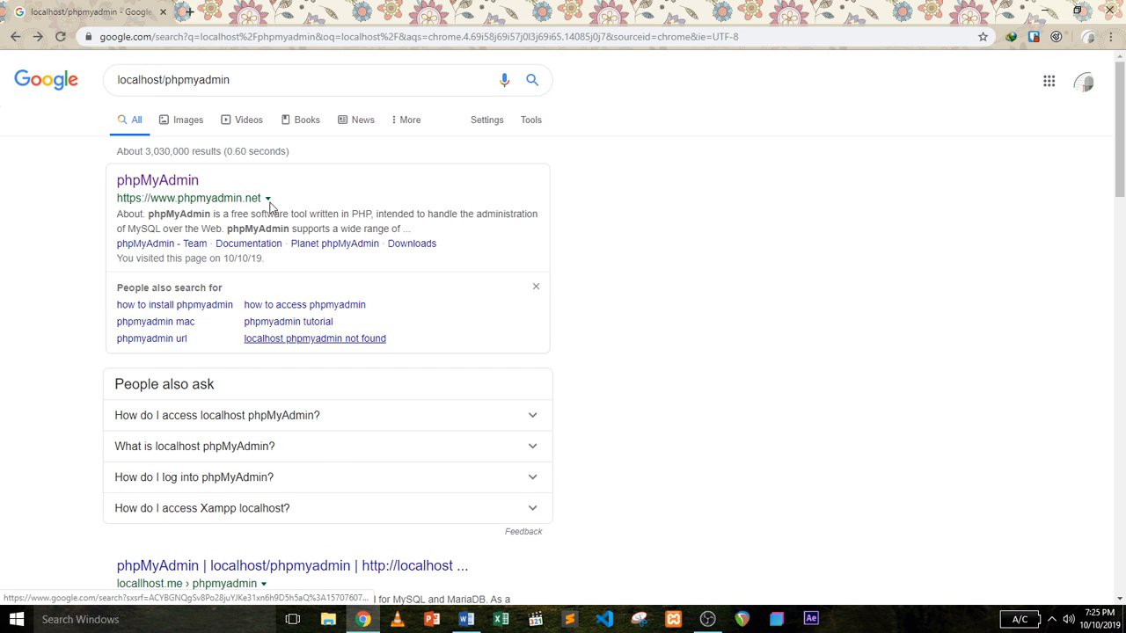
Copy the localhost/phpmyadmin search query text for pasting into the address bar.
double_click(173, 79)
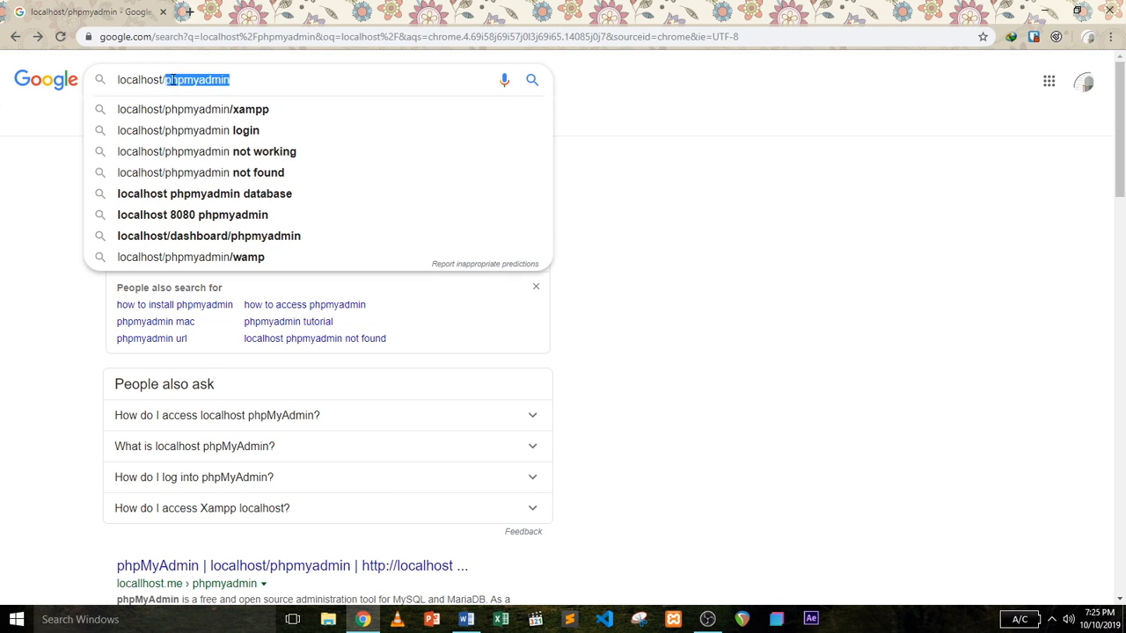
drag(231, 79, 118, 79)
right_click(172, 87)
click(189, 112)
click(164, 36)
right_click(163, 36)
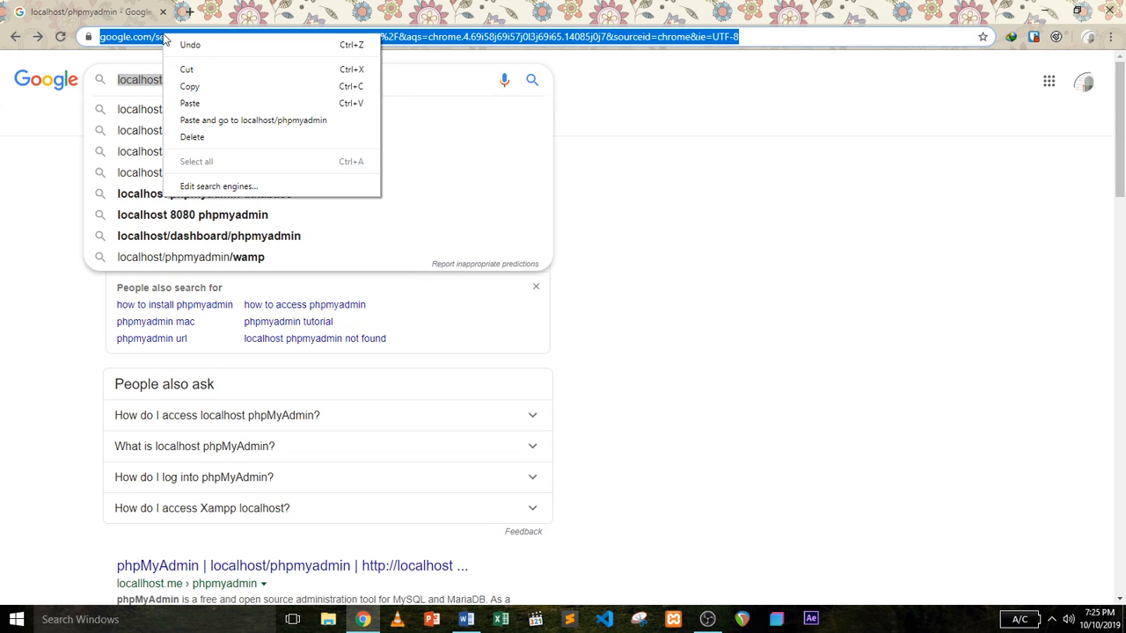
Paste and load localhost/phpmyadmin, translating the Vietnamese page into English.
click(189, 103)
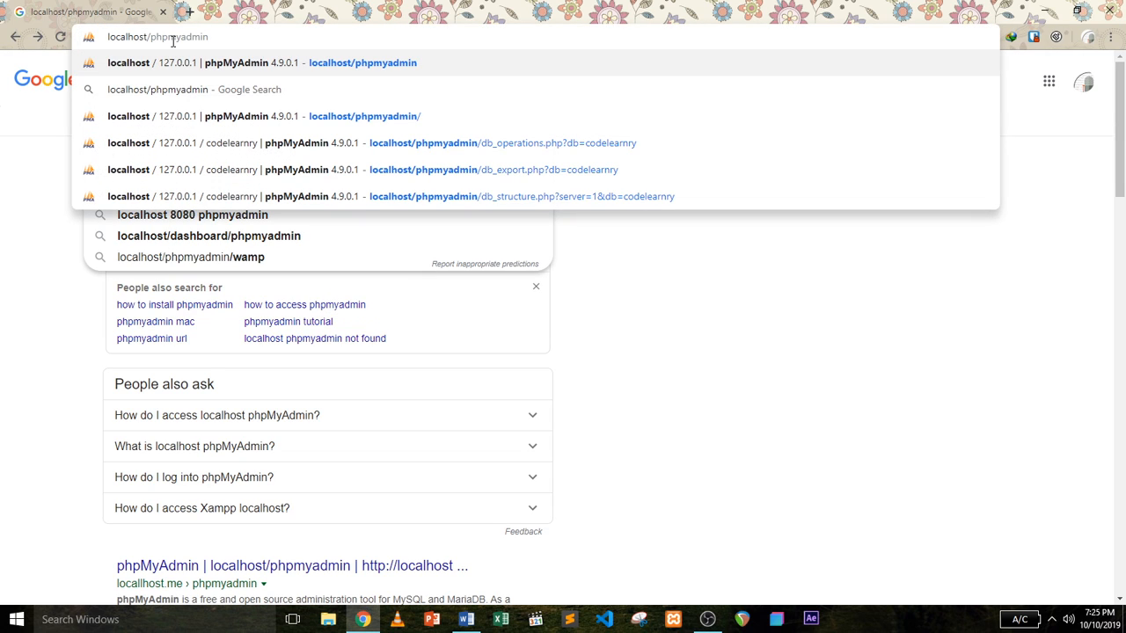
click(390, 64)
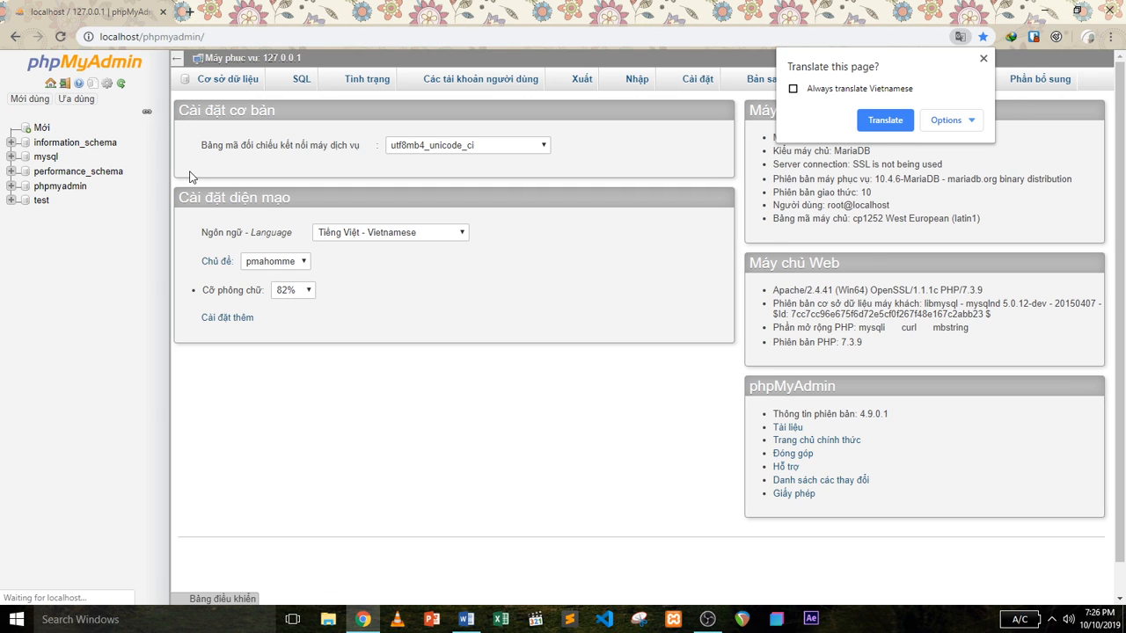
click(885, 120)
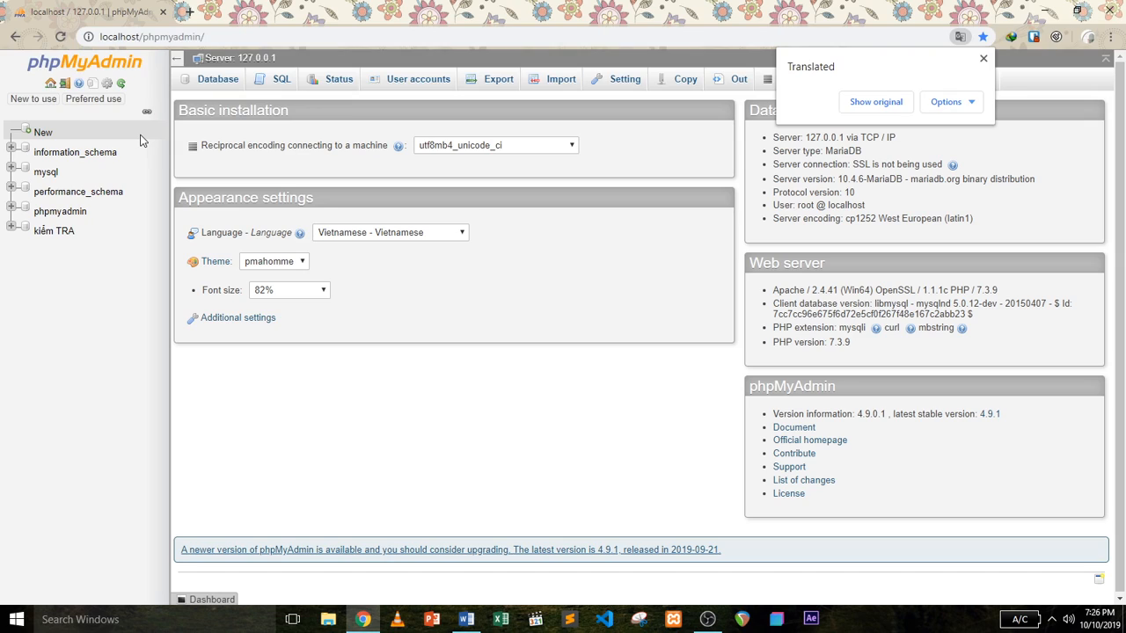
Create a new database named mywebsite.
click(42, 133)
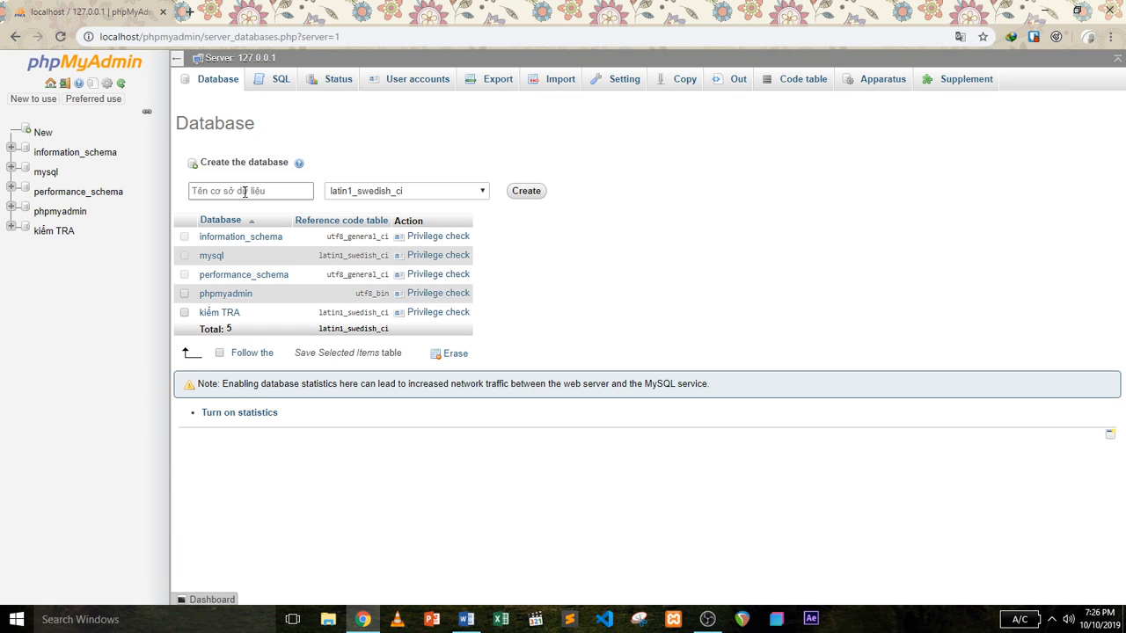
click(234, 190)
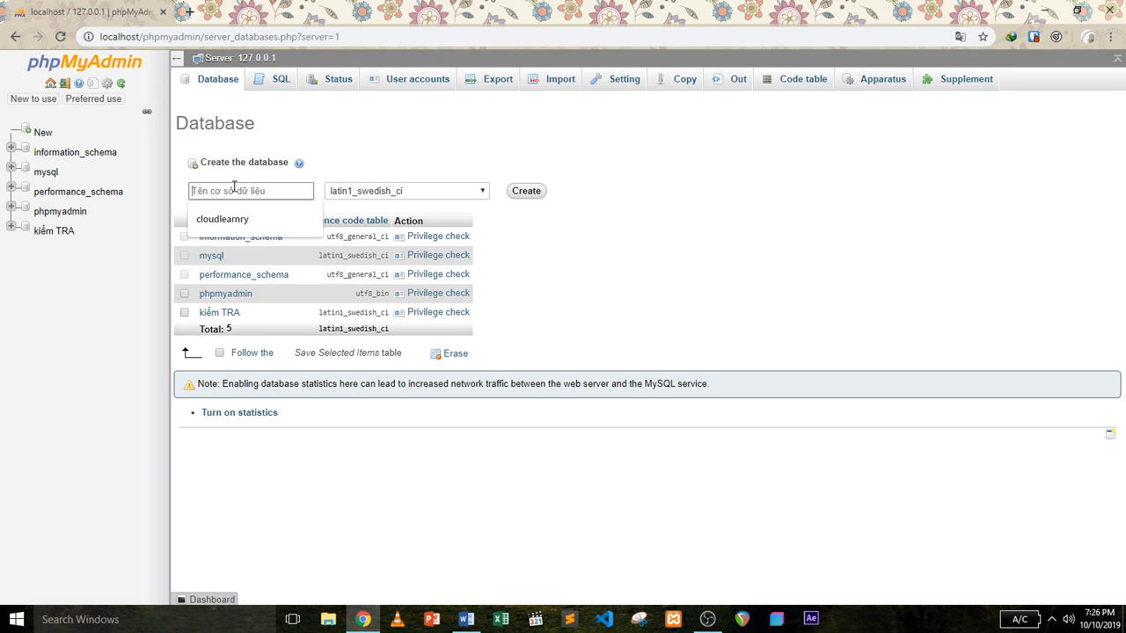
text(mywebsite)
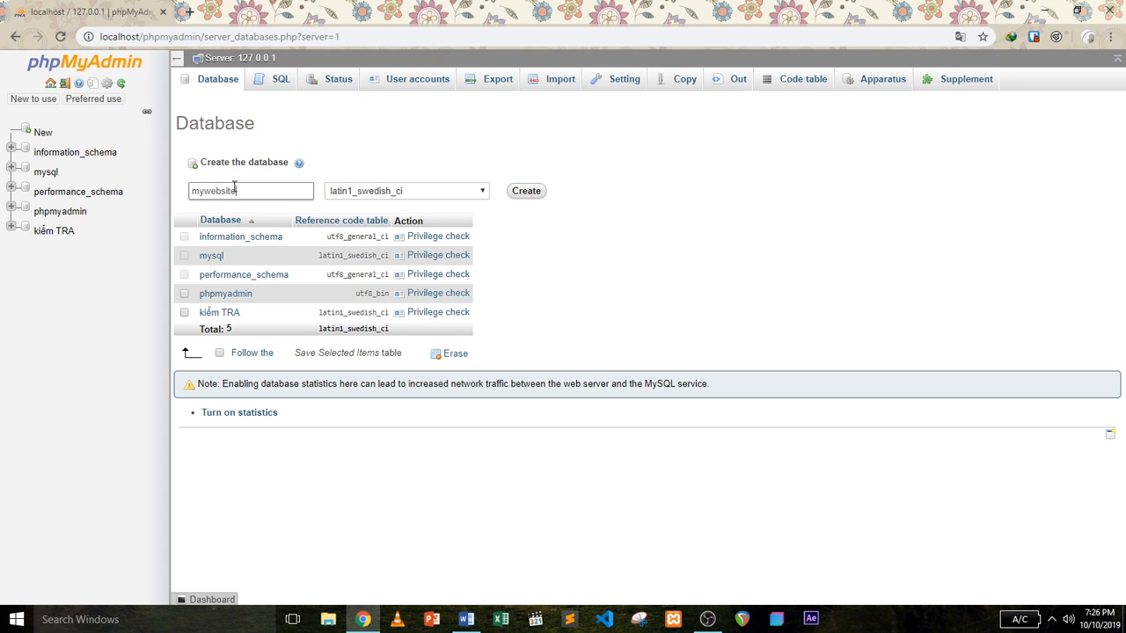
click(528, 190)
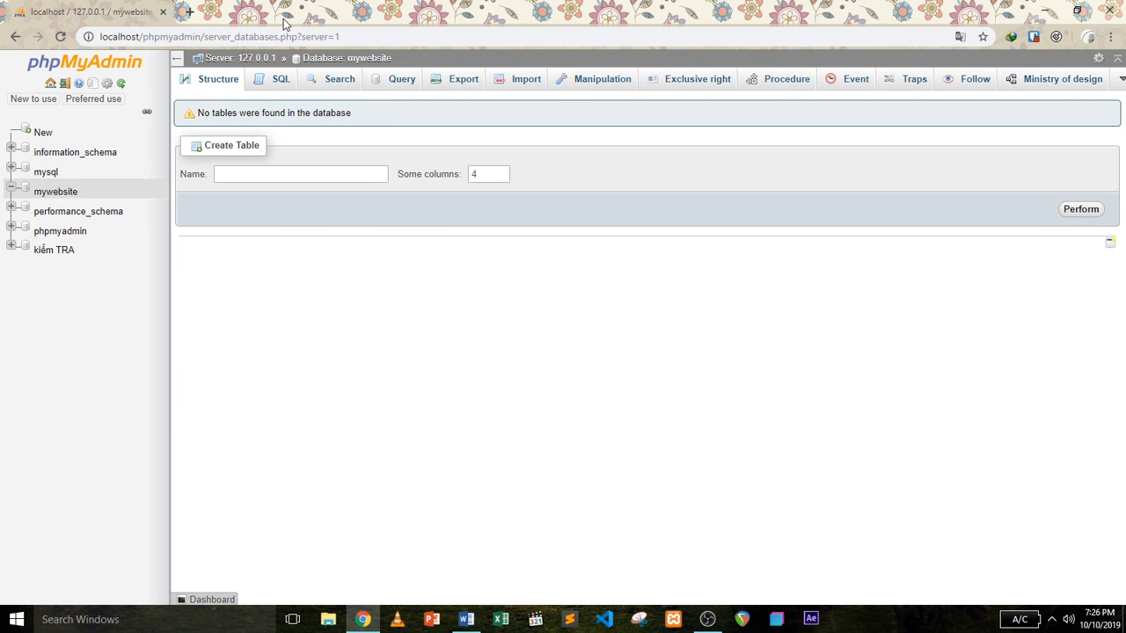
Replace the phpMyAdmin tab with a new one and load localhost/mywebsite.
click(188, 12)
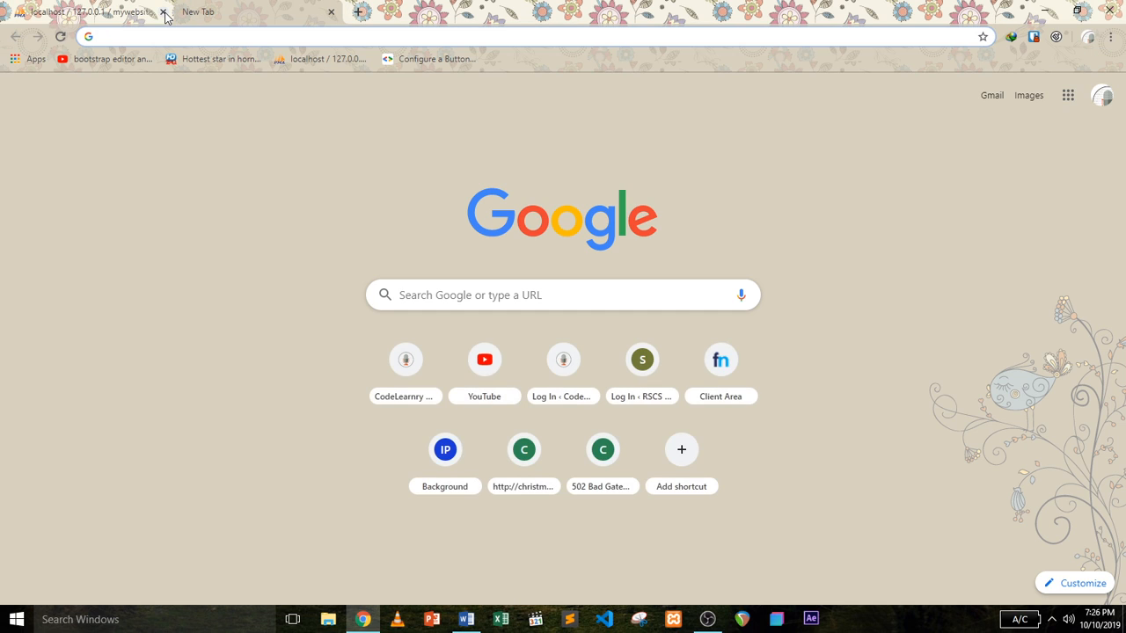
click(162, 12)
click(150, 36)
text(loc)
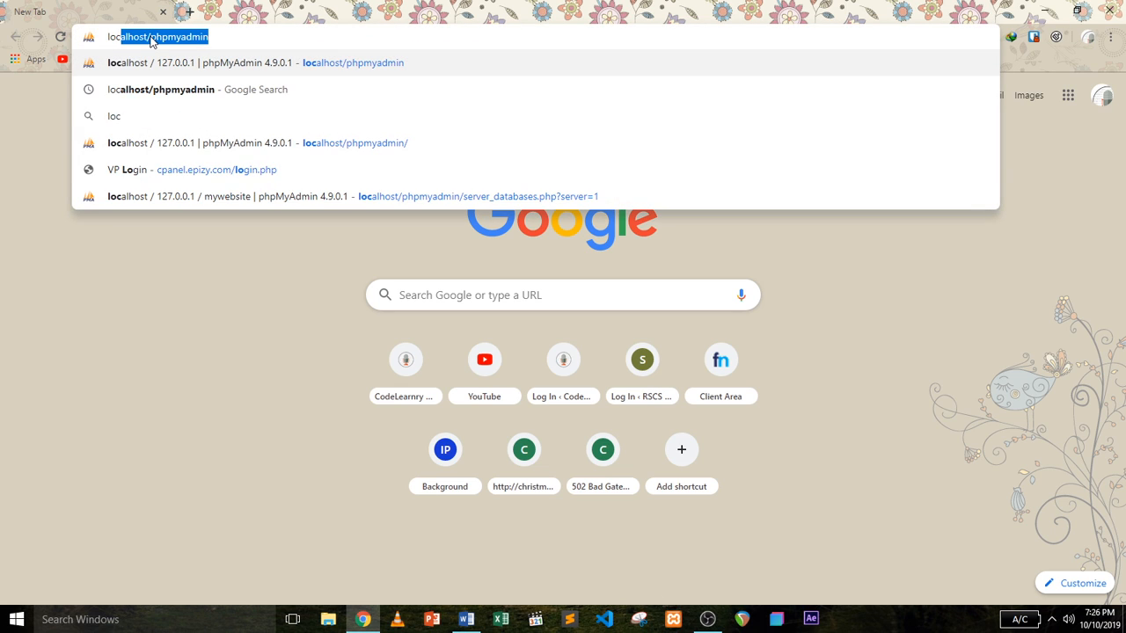
text(alhost)
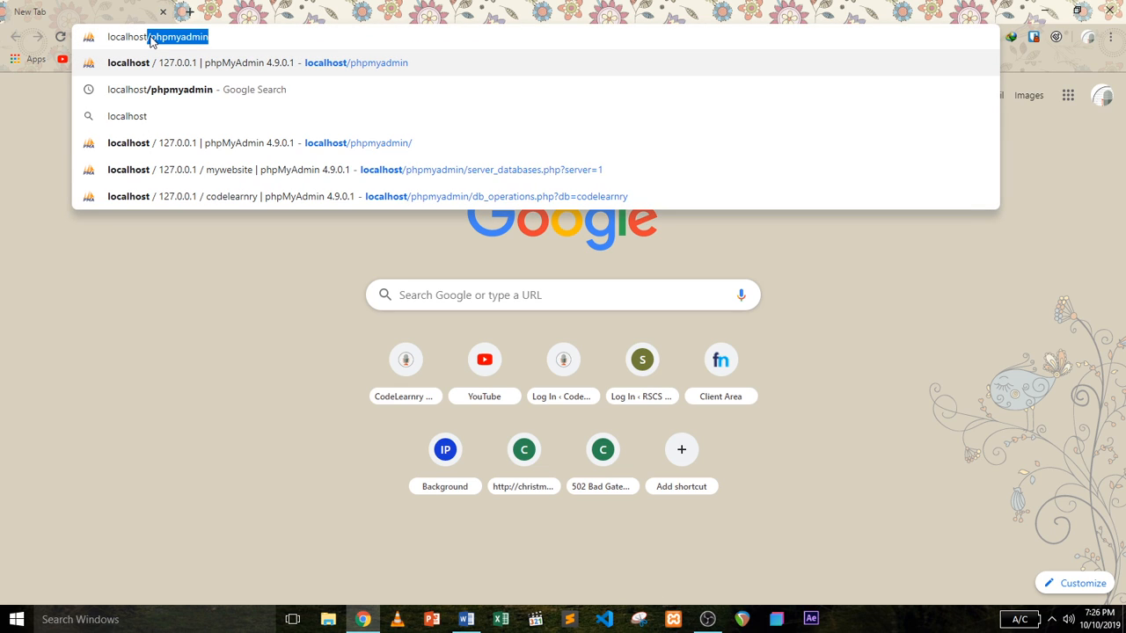
text(/phpmya)
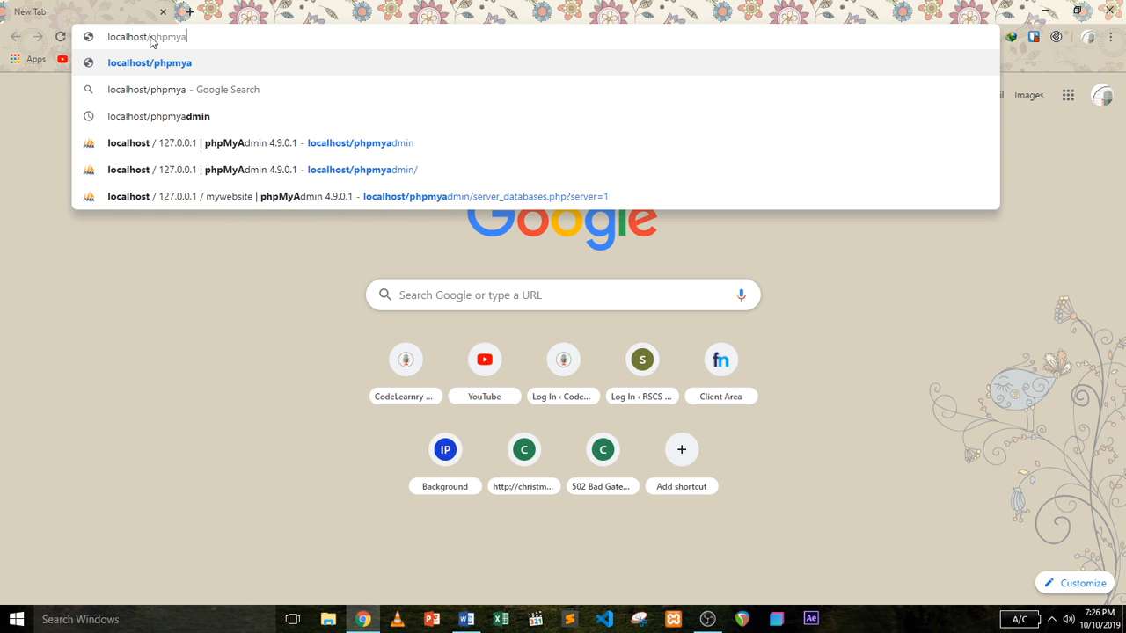
key(BackSpace)
key(BackSpace)
key(BackSpace)
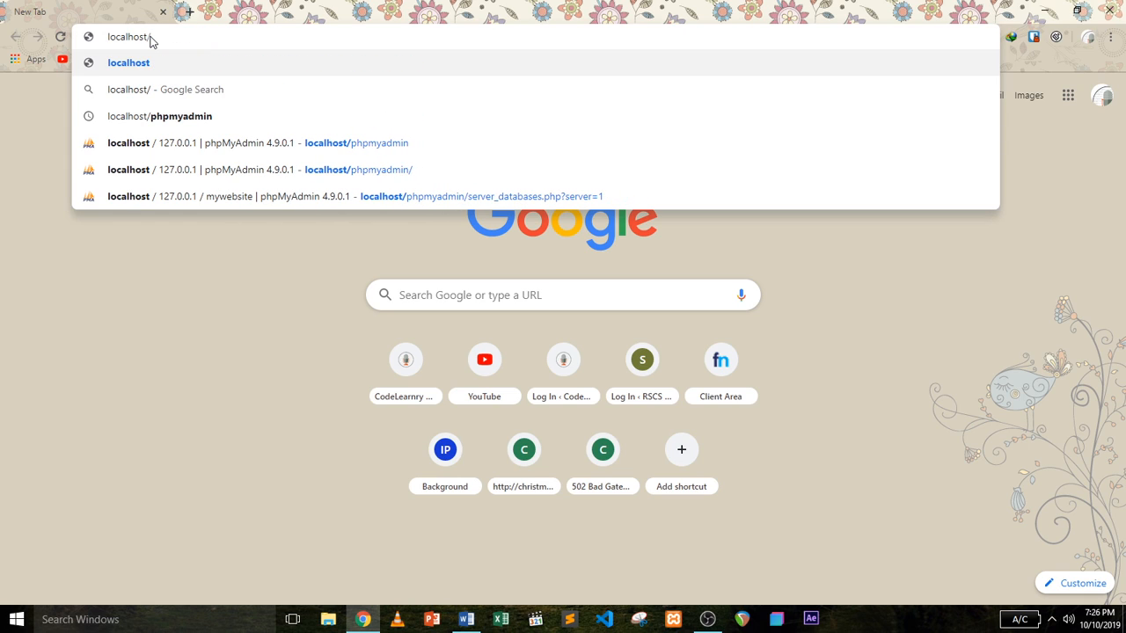
text(myw)
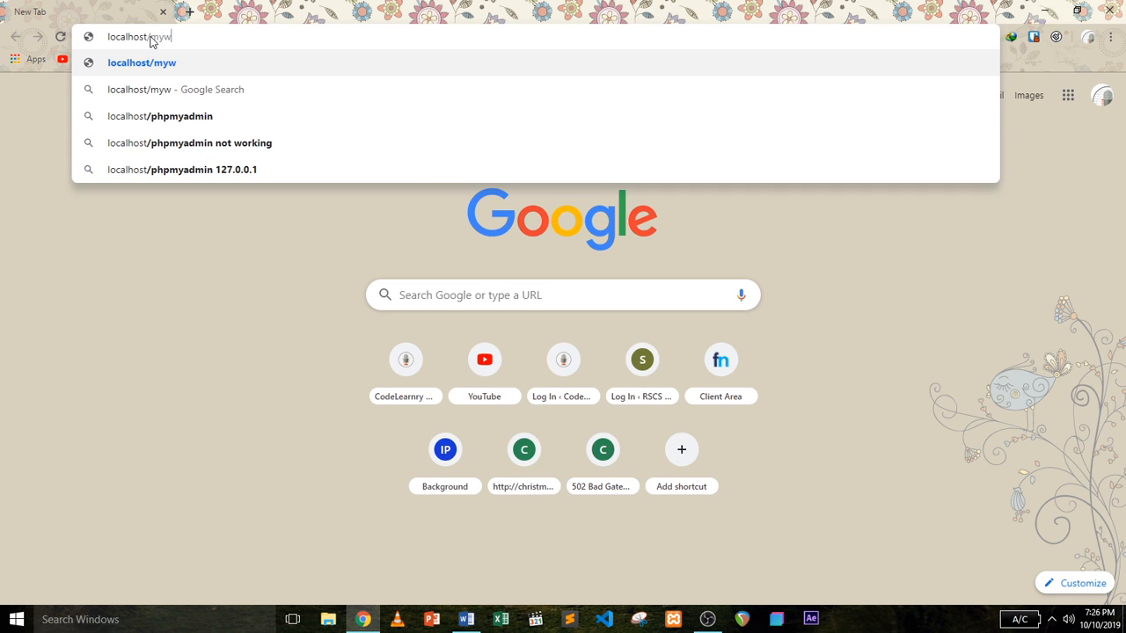
text(ebsite)
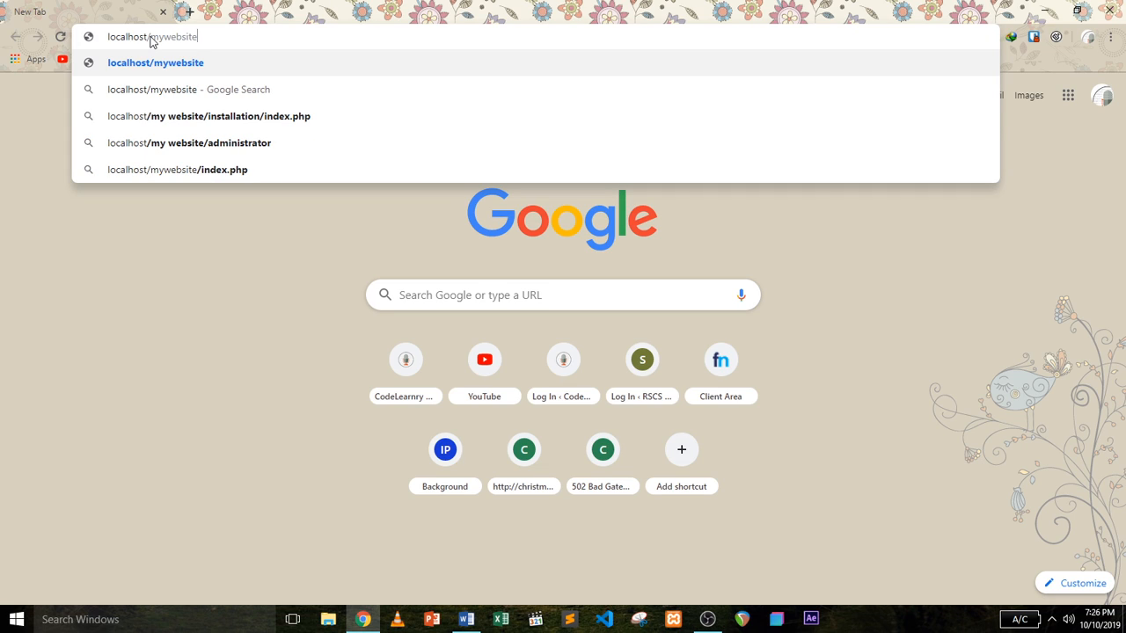
key(Return)
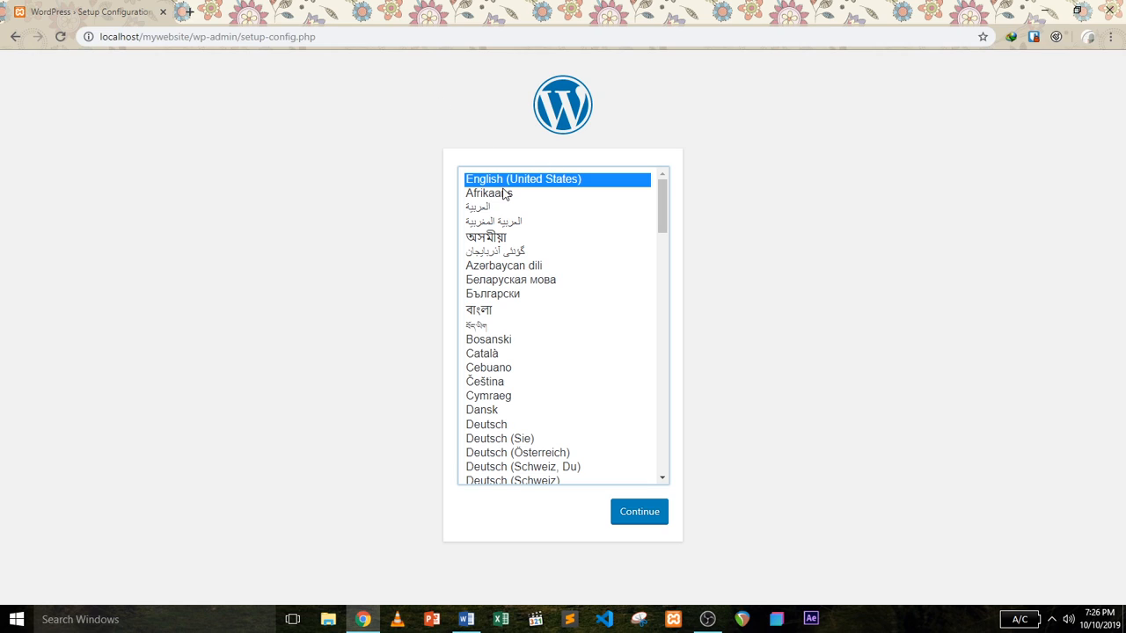
Continue the WordPress setup in English (United States) to reach the database details overview.
click(649, 515)
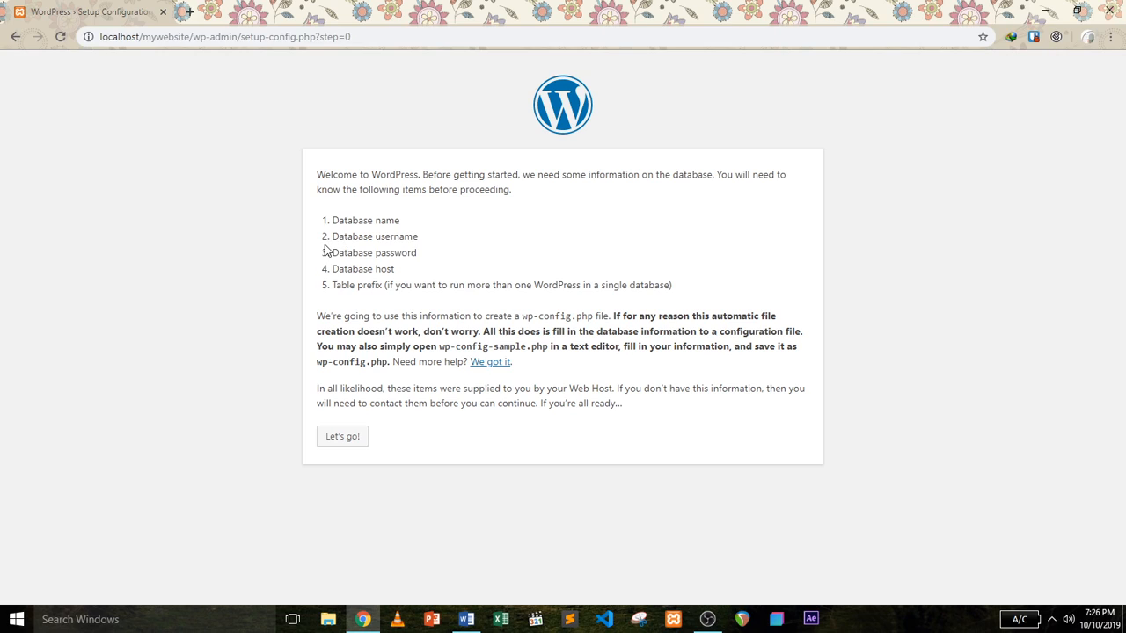
Fill the connection form with database name mywebsite, username root and an empty password.
click(351, 440)
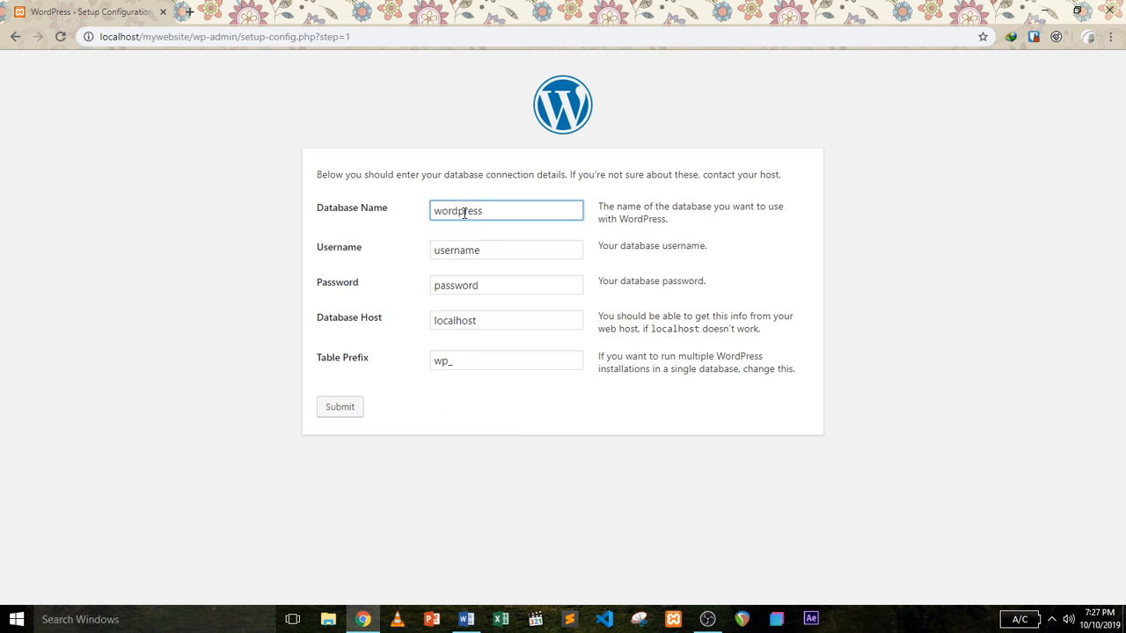
double_click(464, 211)
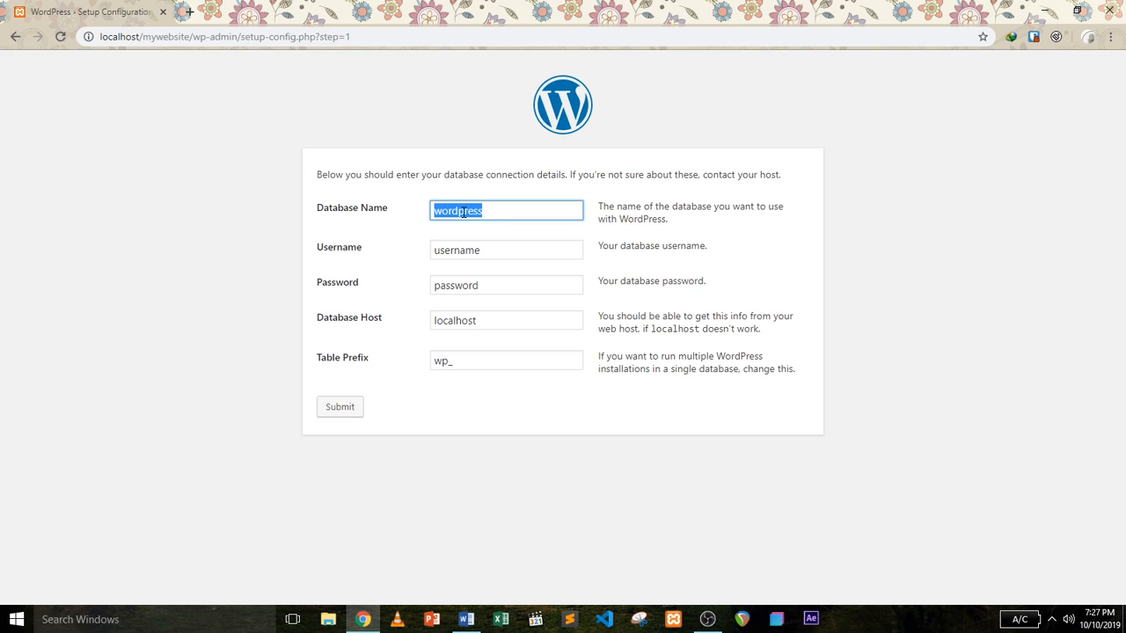
text(mywebsite)
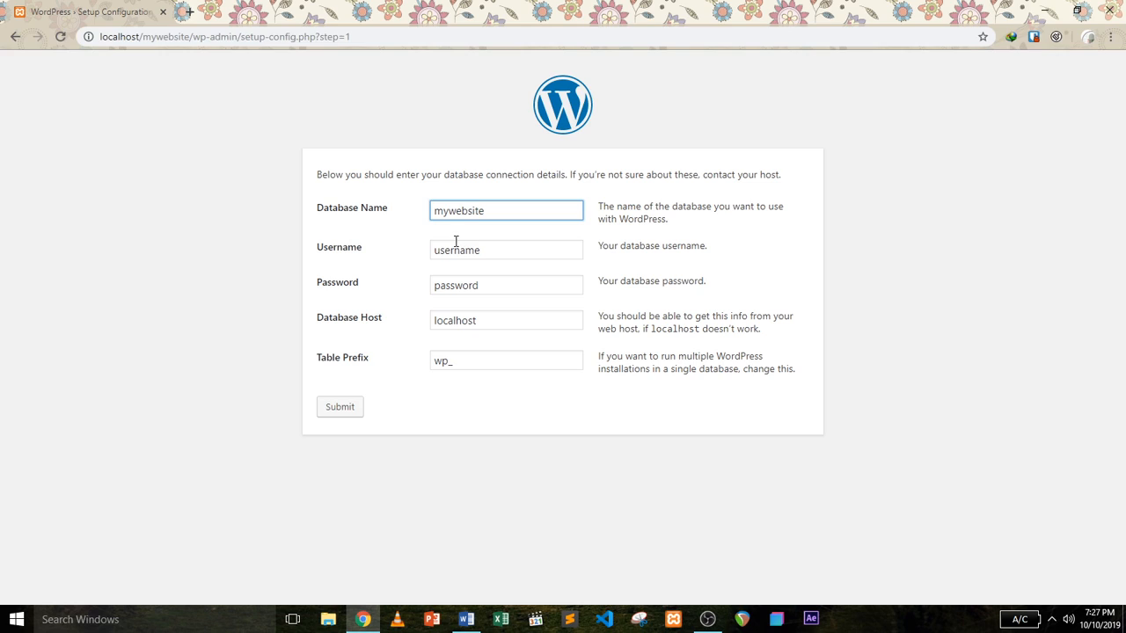
double_click(447, 250)
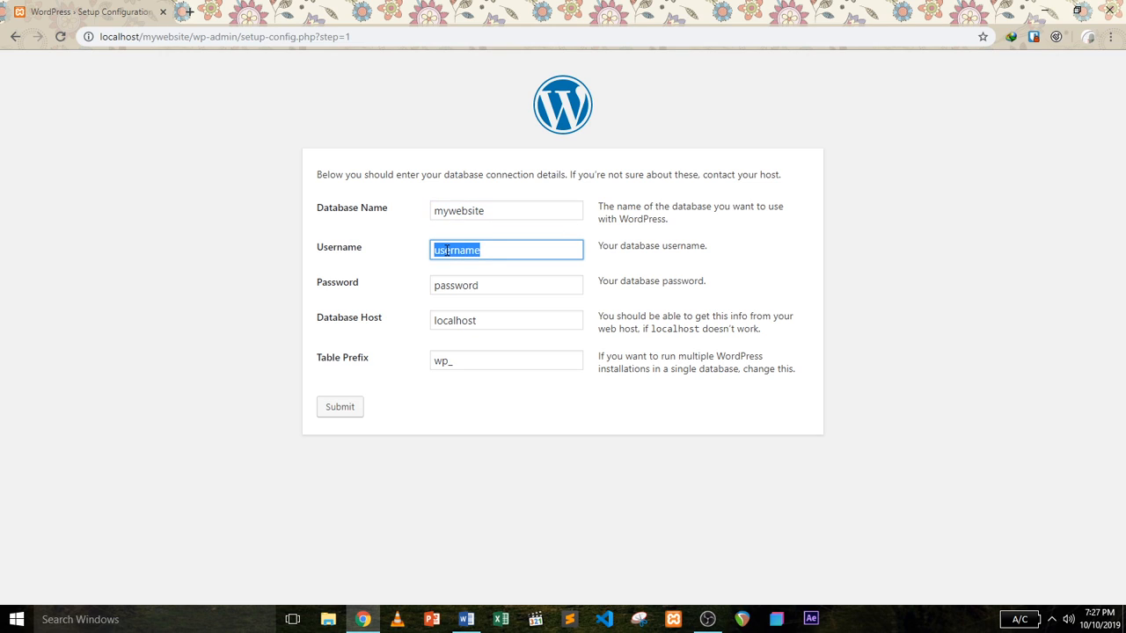
text(root)
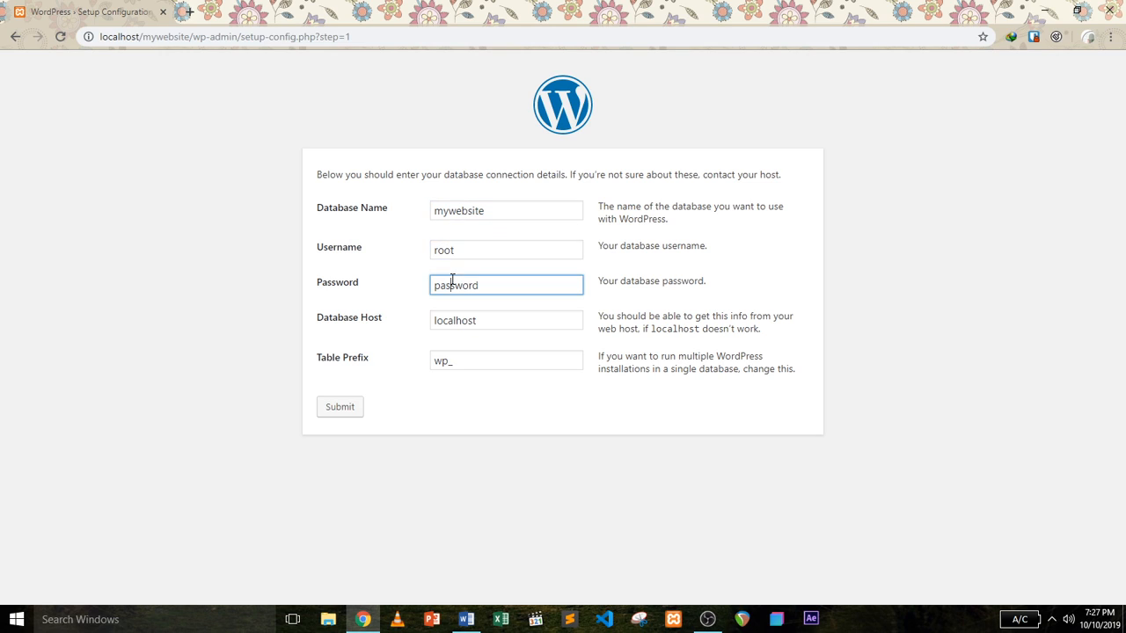
double_click(454, 283)
key(BackSpace)
Submit the database details and run the WordPress installation.
click(339, 409)
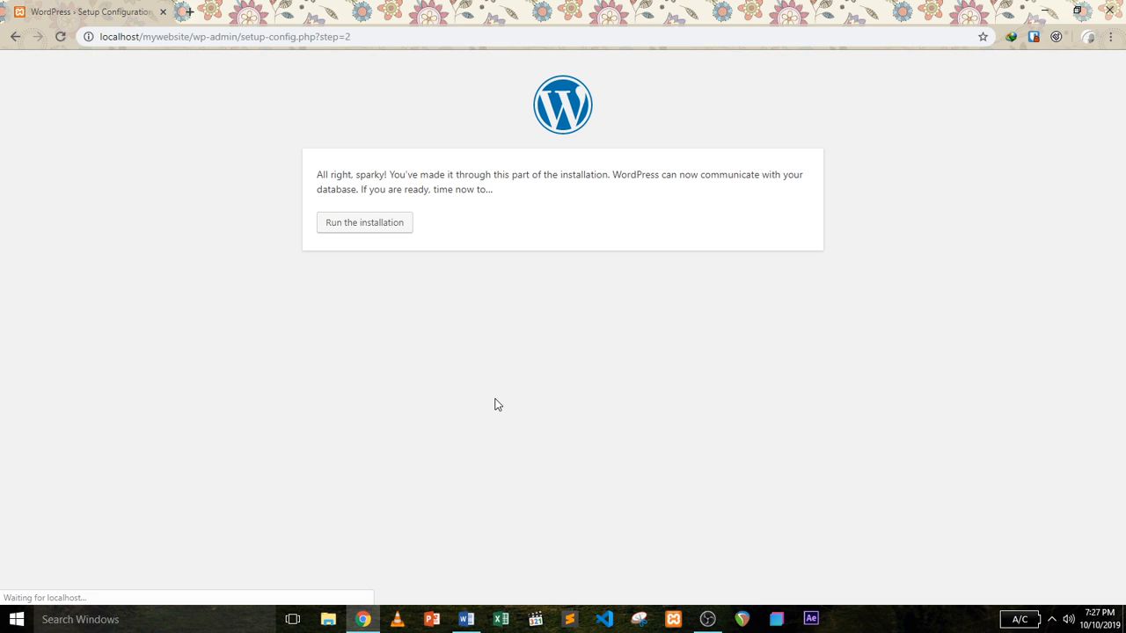
click(376, 232)
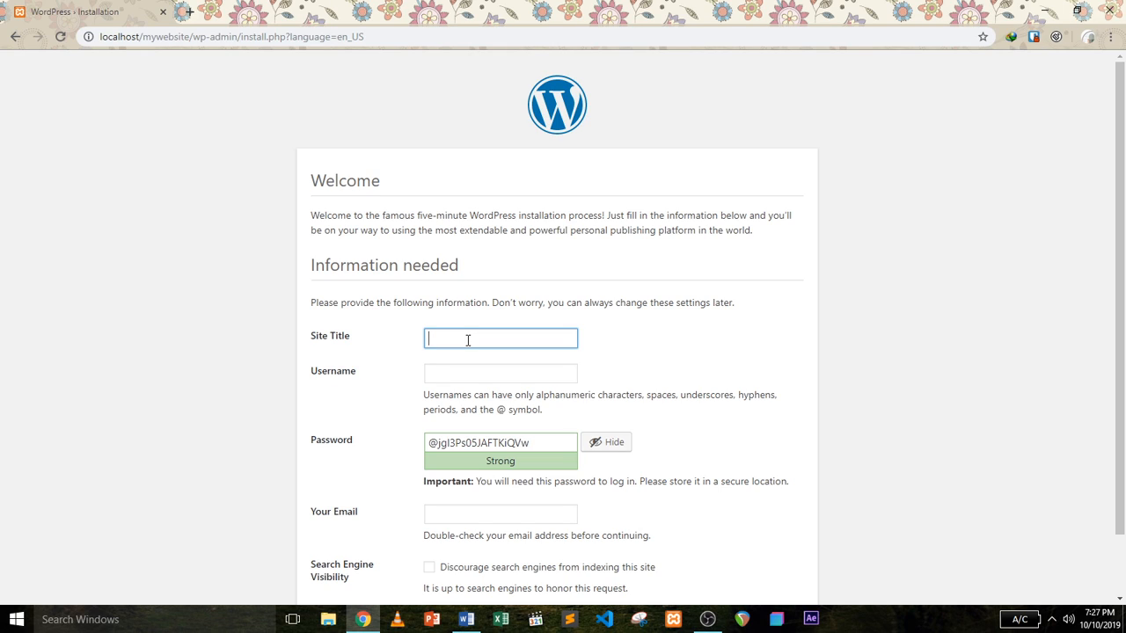
Enter site title 'mywebsite', an admin username and a short password, confirming weak password use.
text(mywebsite)
click(449, 373)
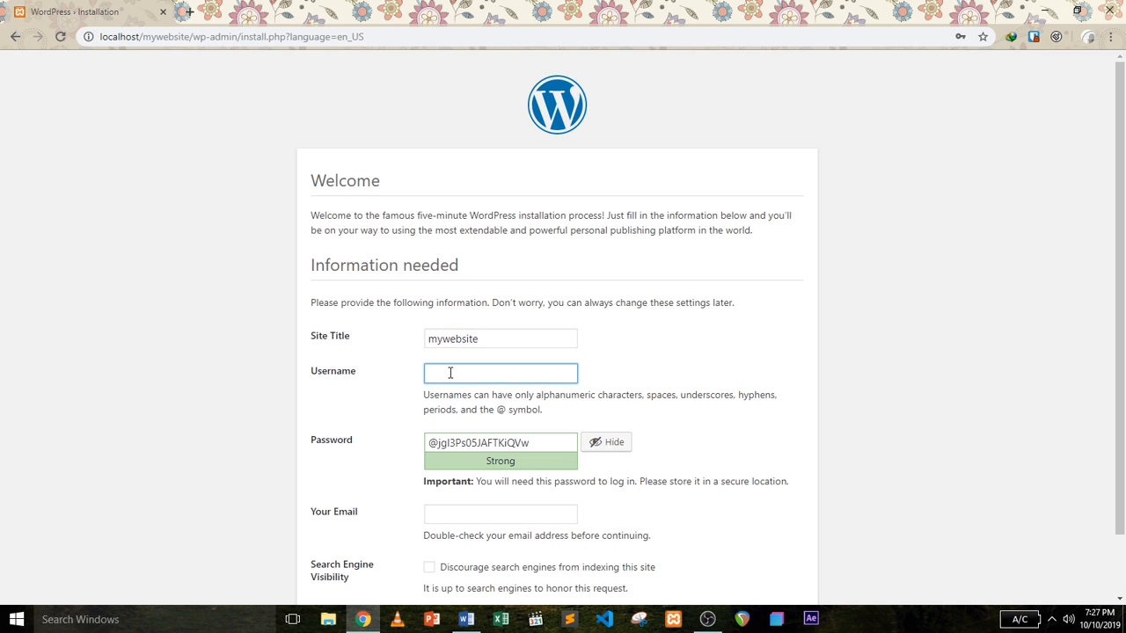
text(user)
double_click(482, 442)
key(BackSpace)
key(BackSpace)
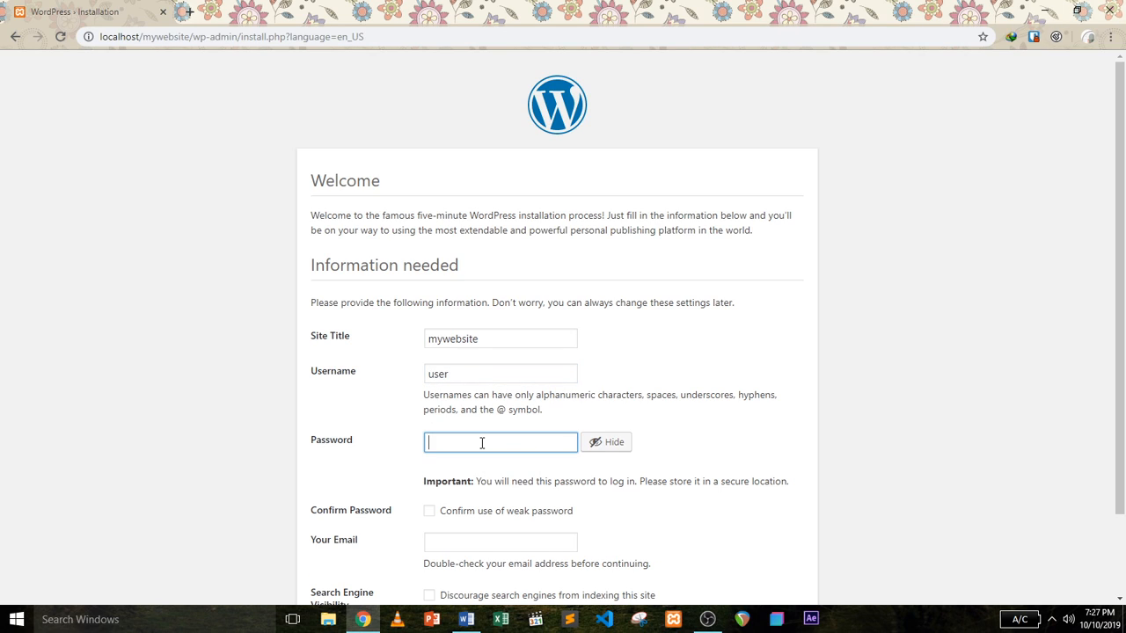
text(u)
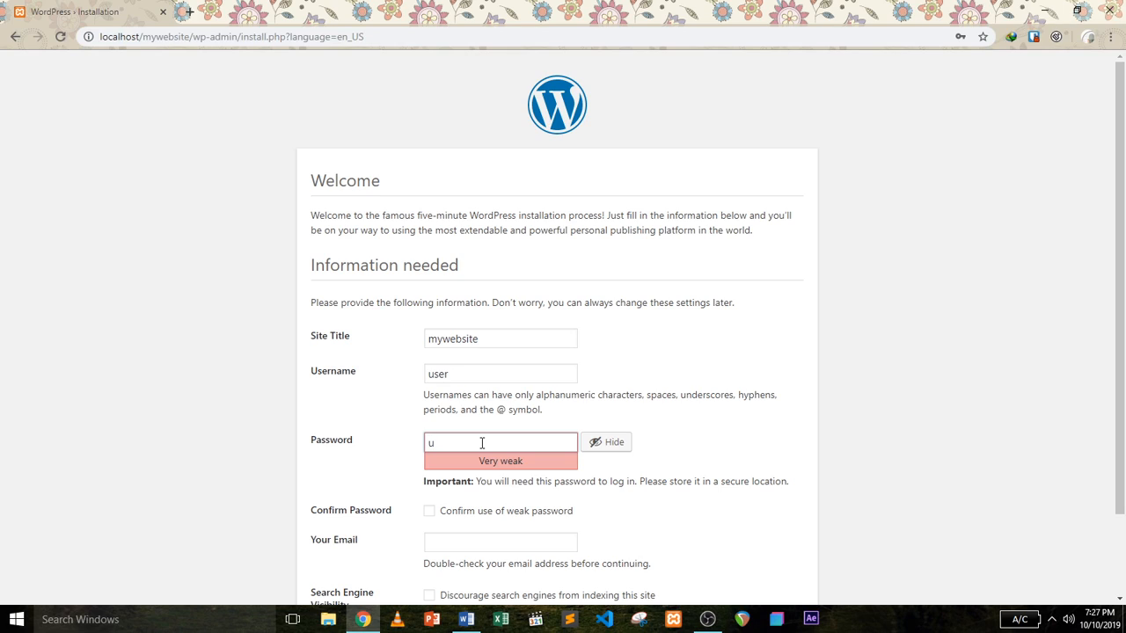
text(ser)
click(429, 511)
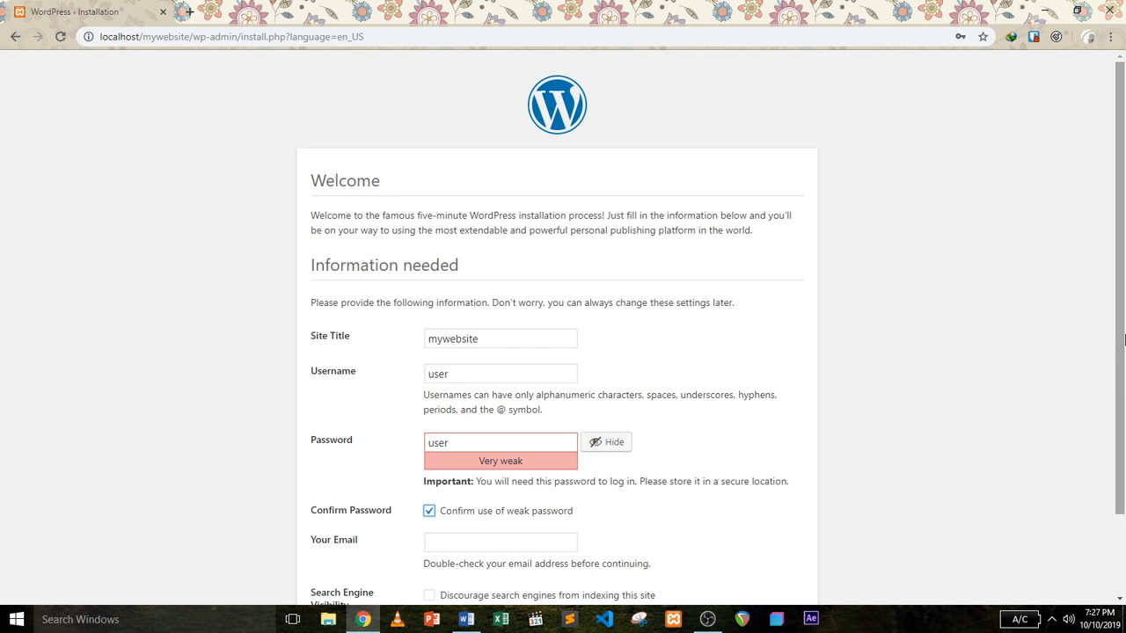
Fill in the admin e-mail address in the Your Email field.
drag(1122, 340, 1123, 417)
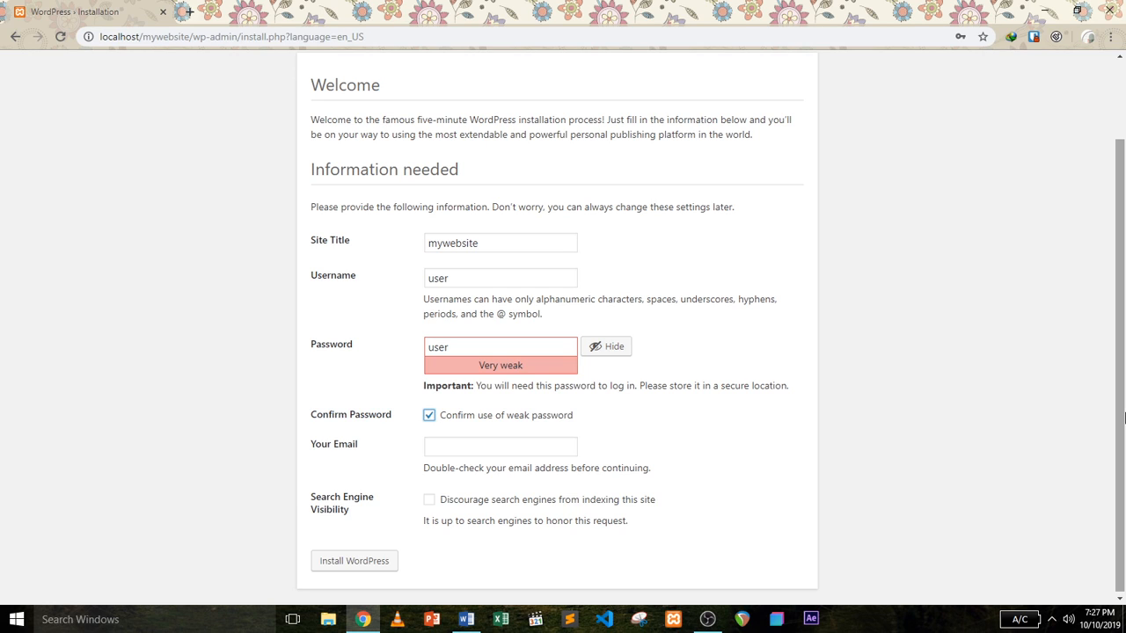
drag(1125, 418, 1124, 459)
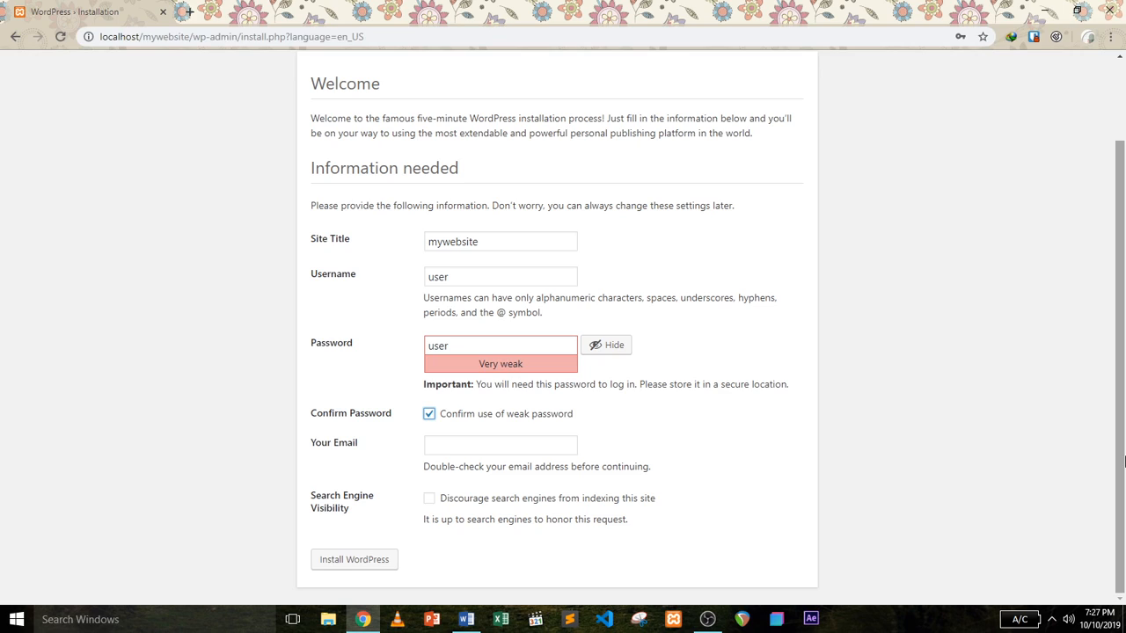
click(517, 446)
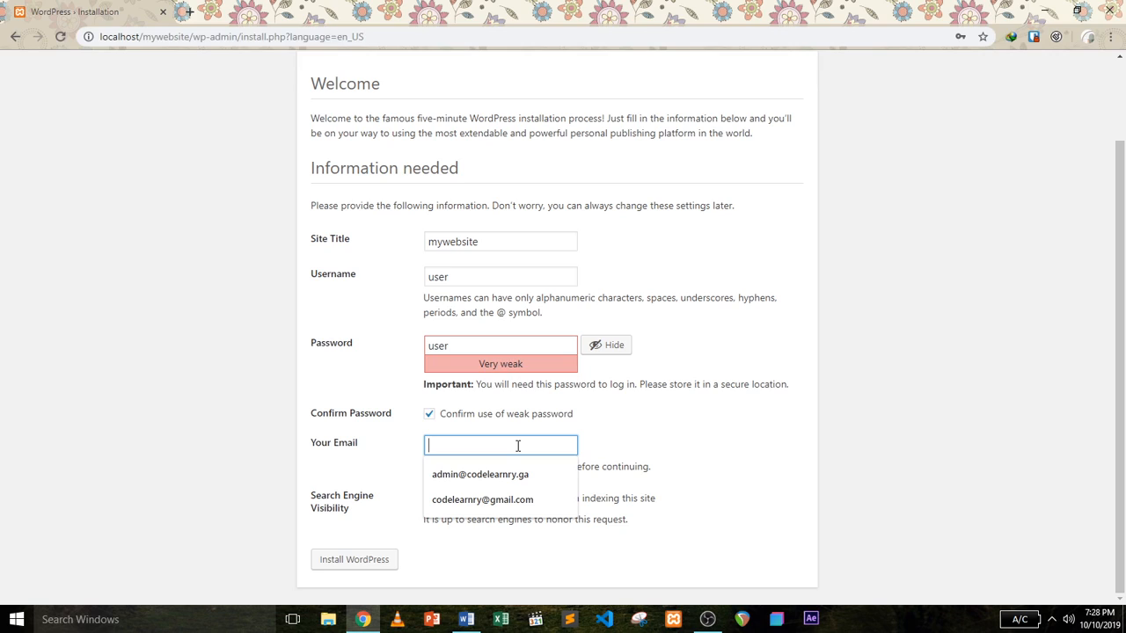
text(etst)
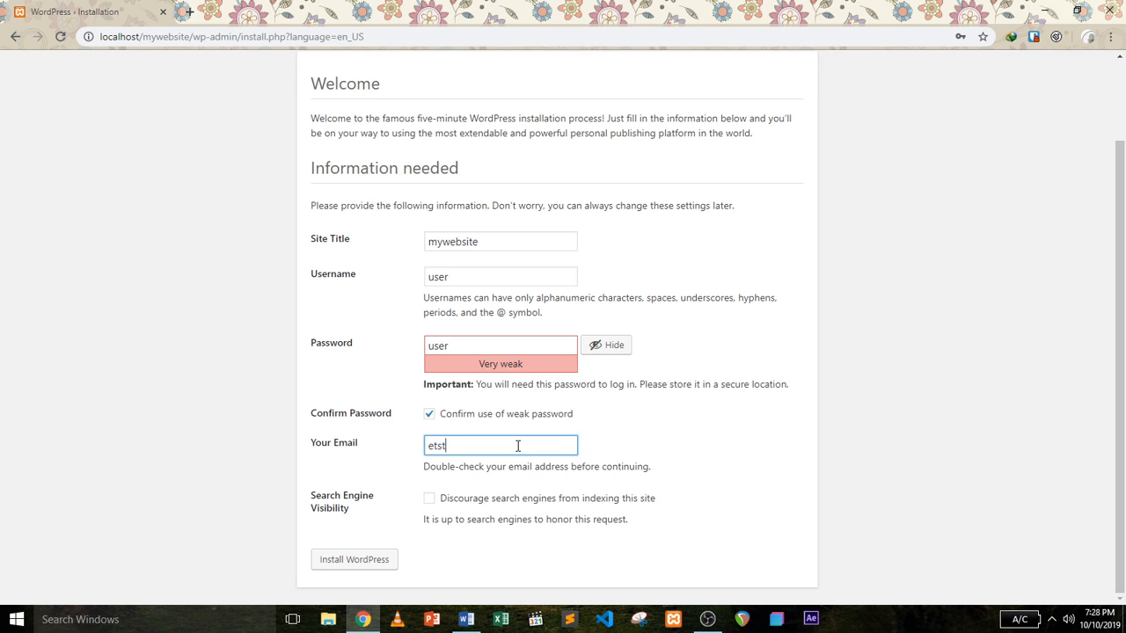
key(BackSpace)
key(BackSpace)
key(BackSpace)
text(test@test.com)
Install WordPress, go to the mywebsite Log In page and copy its address.
click(352, 574)
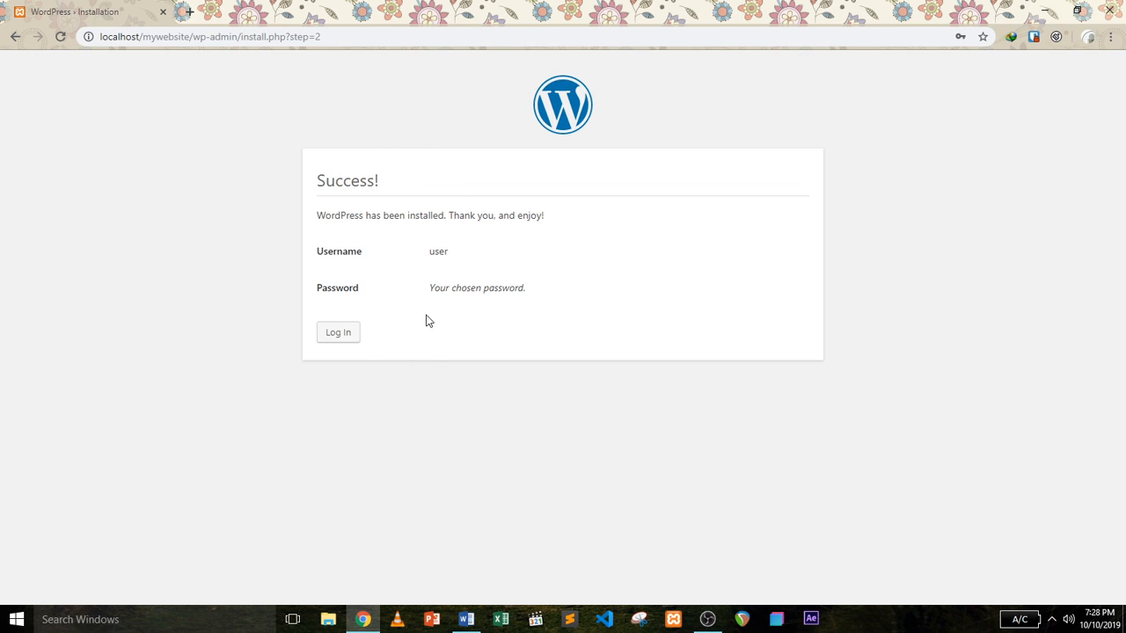
click(337, 337)
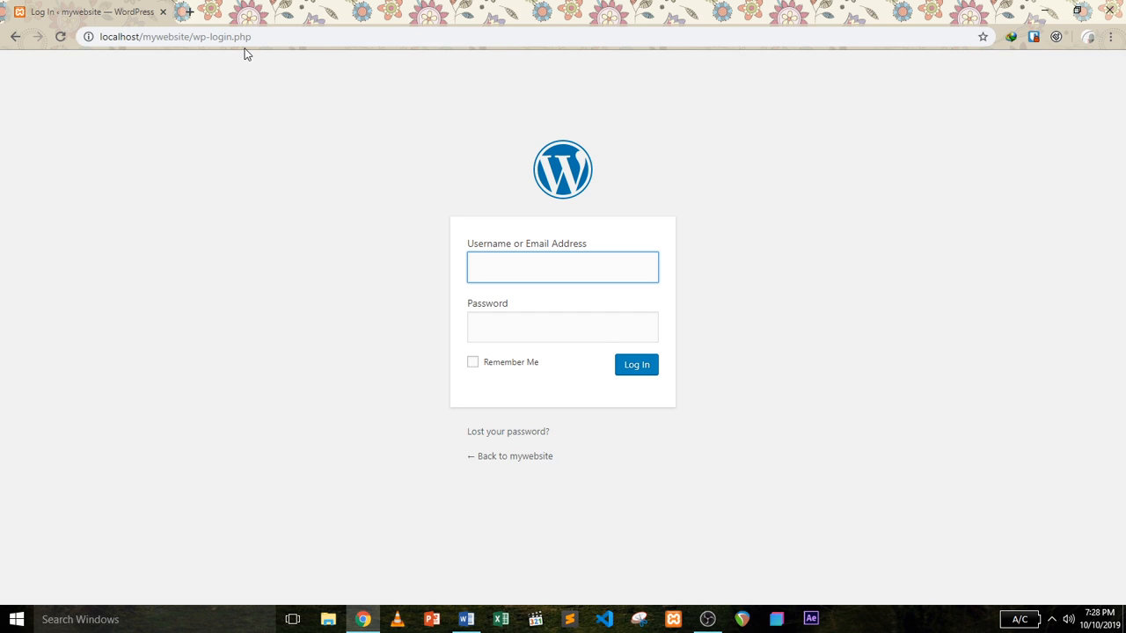
click(213, 39)
right_click(214, 37)
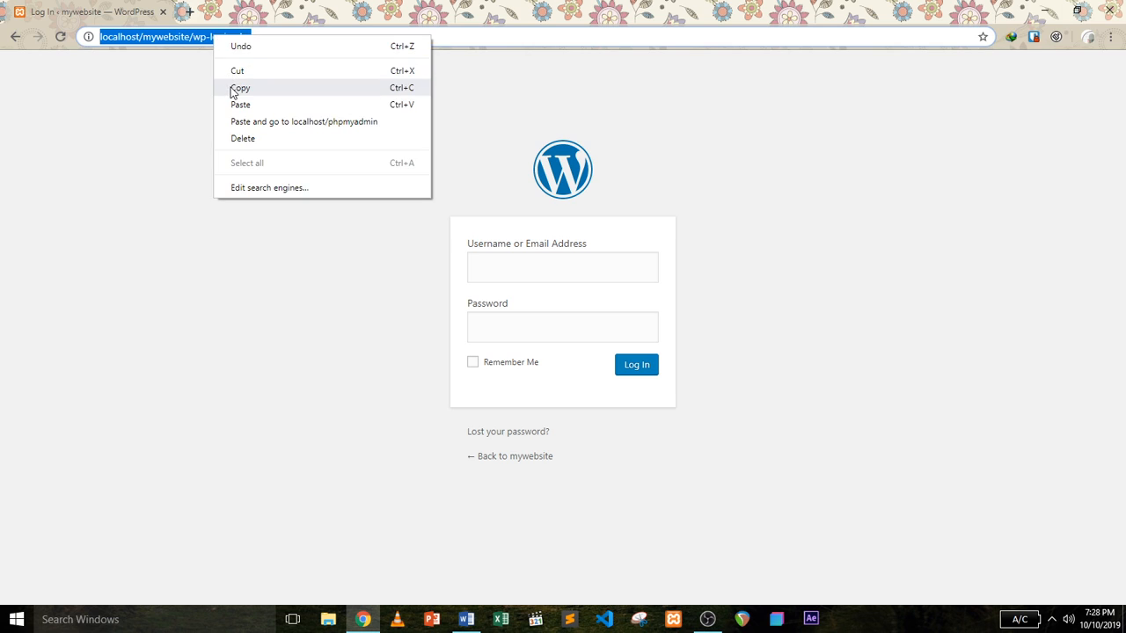
Paste the login URL into a new tab, trimmed to localhost/mywebsite, and load it.
click(236, 88)
click(189, 12)
right_click(191, 37)
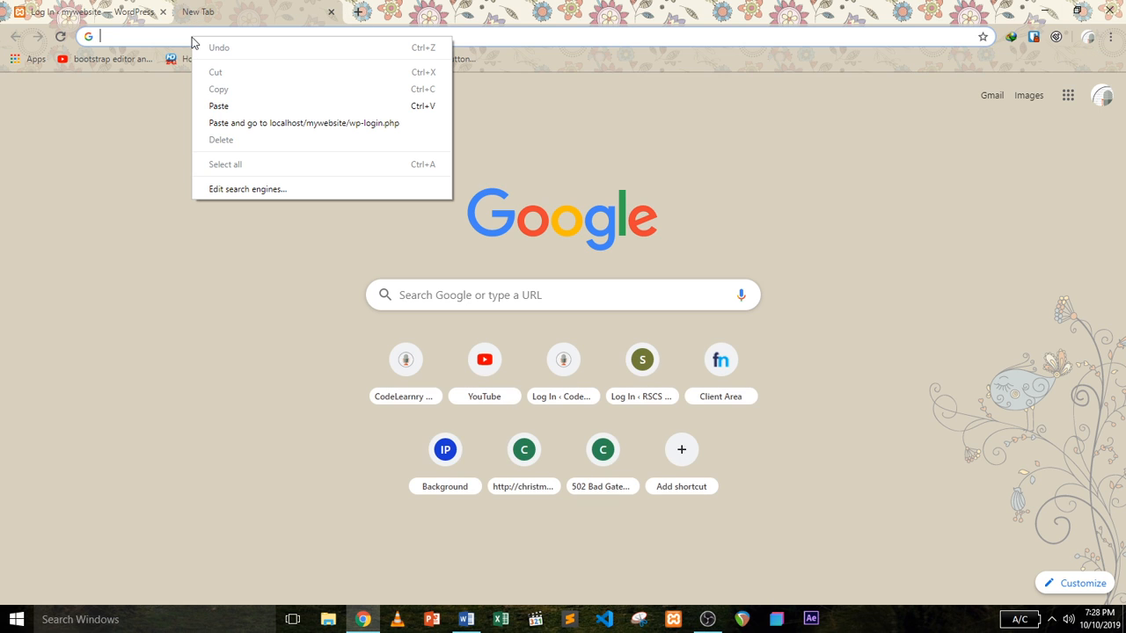
click(216, 104)
key(BackSpace)
key(BackSpace)
key(BackSpace)
key(BackSpace)
key(BackSpace)
key(BackSpace)
key(BackSpace)
key(BackSpace)
key(BackSpace)
key(BackSpace)
key(BackSpace)
key(BackSpace)
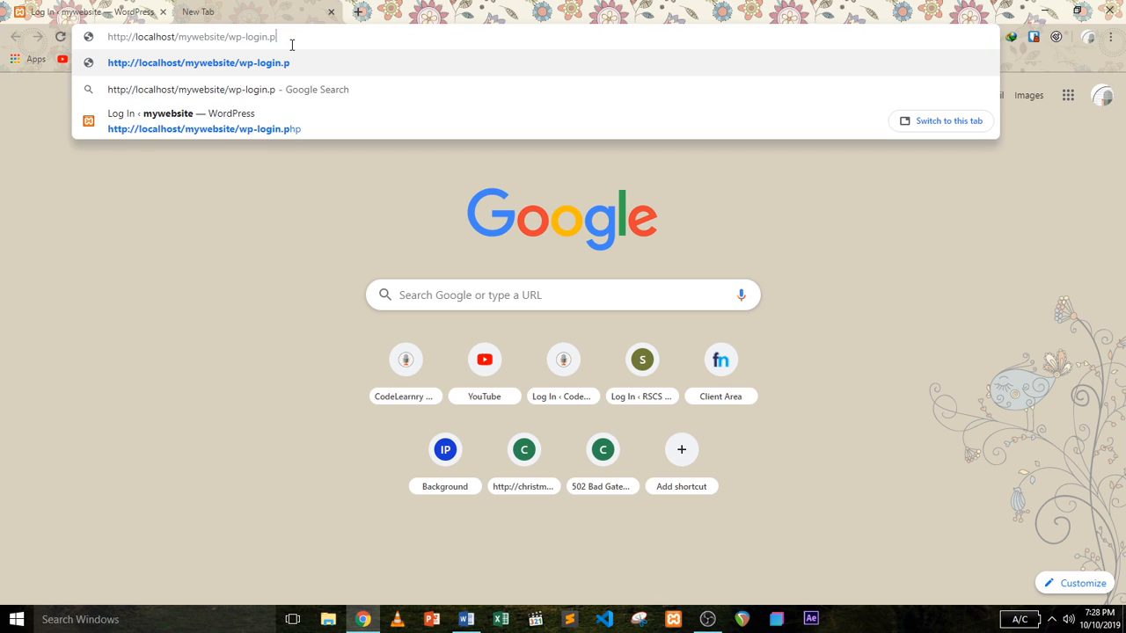
key(BackSpace)
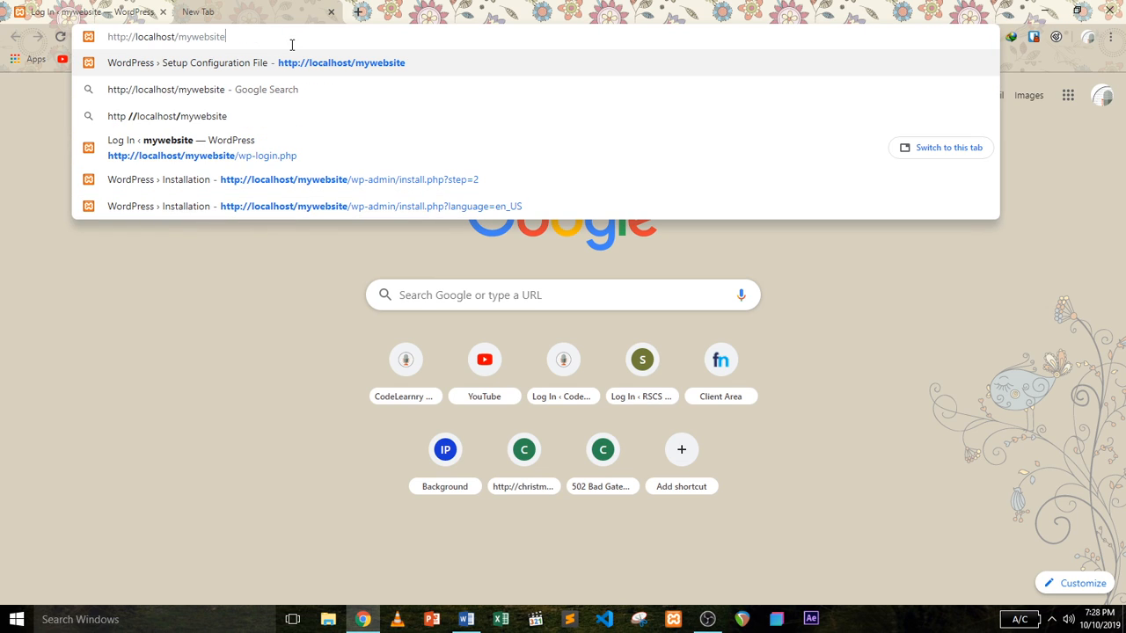
key(Return)
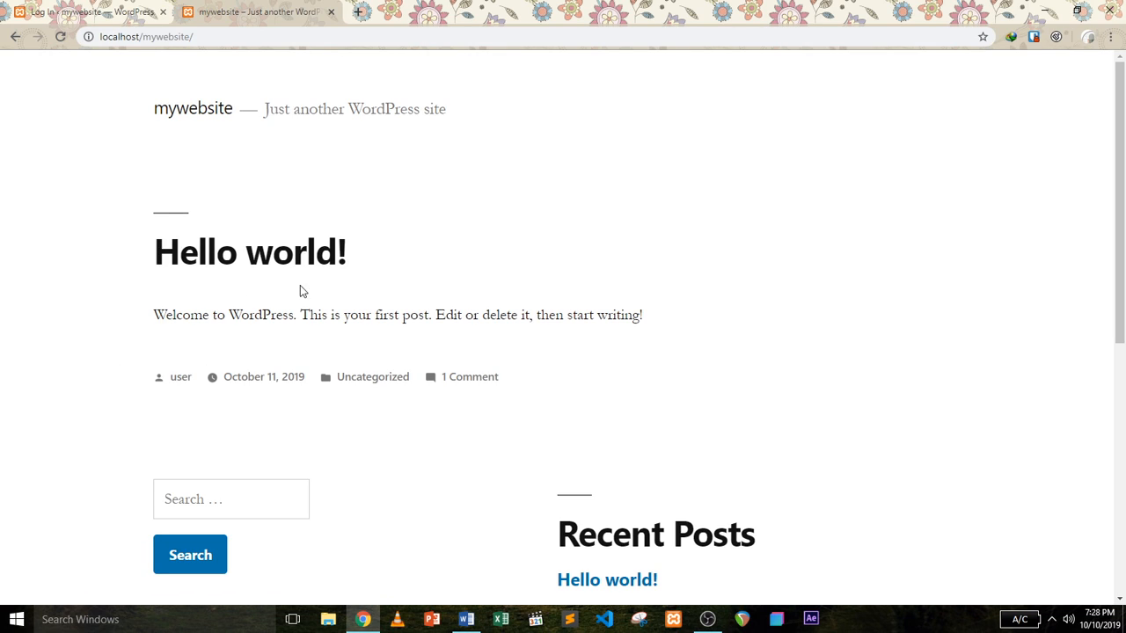
Scroll over the homepage's Hello world! post, then return to the login tab.
scroll(1110, 101, down, 3)
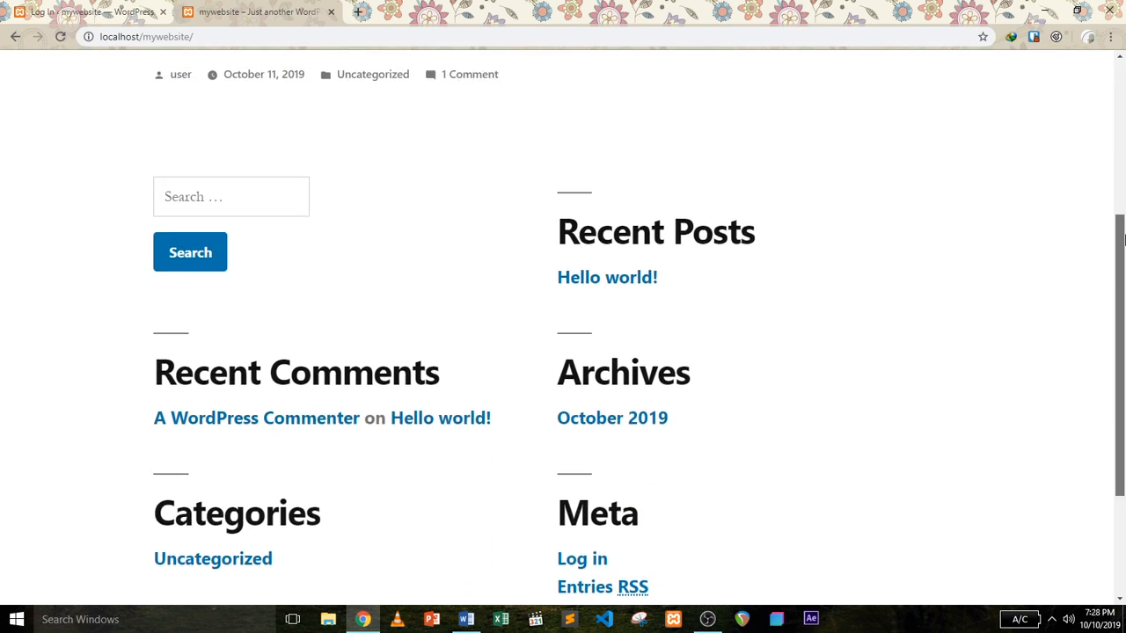
scroll(1114, 88, up, 4)
scroll(1123, 255, down, 3)
scroll(1123, 255, up, 3)
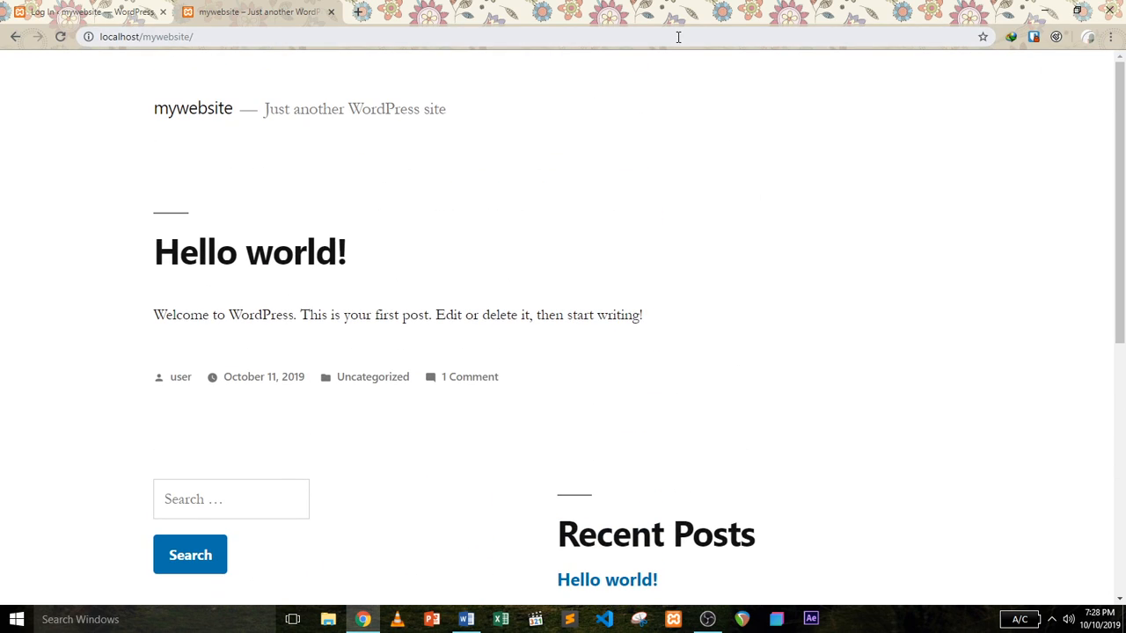
click(86, 9)
Log in with the admin username and password to reach the mywebsite Dashboard.
click(556, 280)
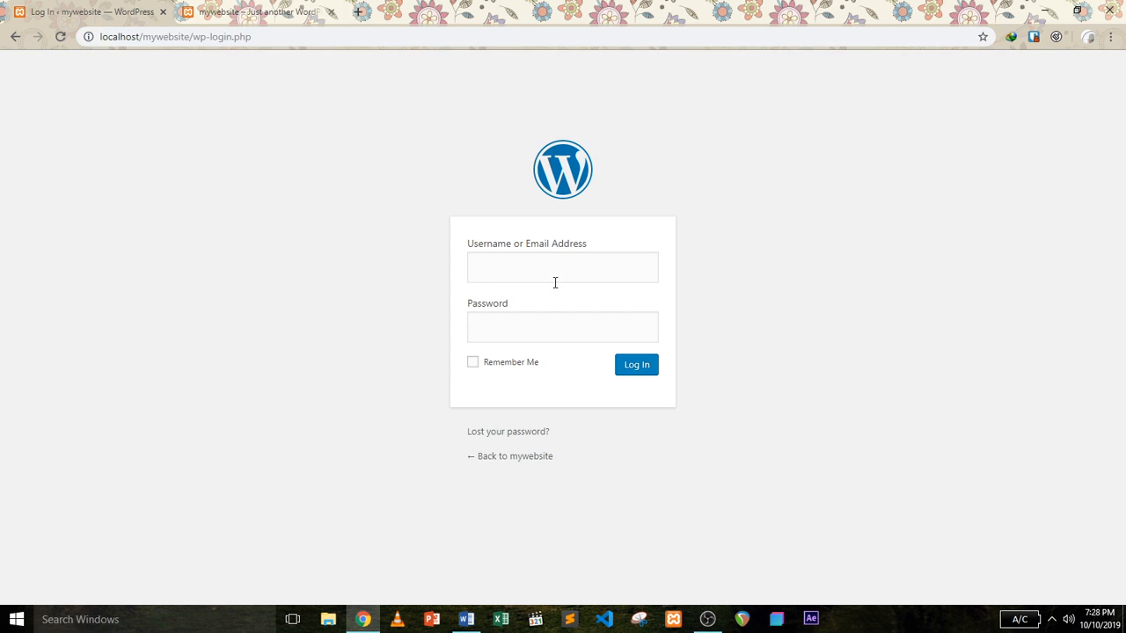
click(555, 282)
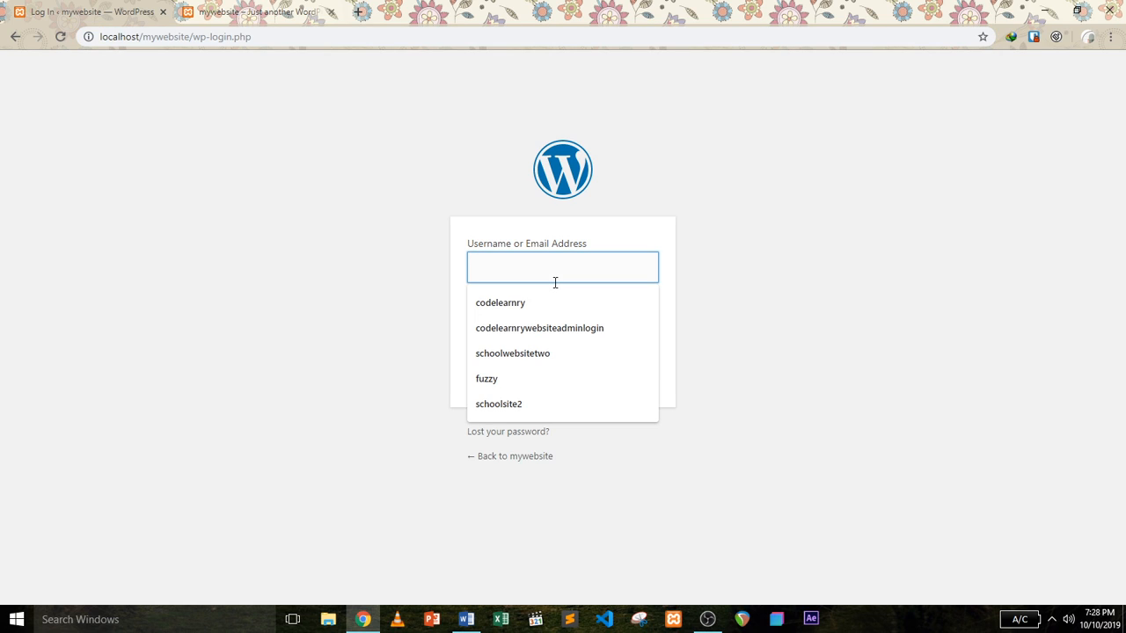
text(user)
key(Tab)
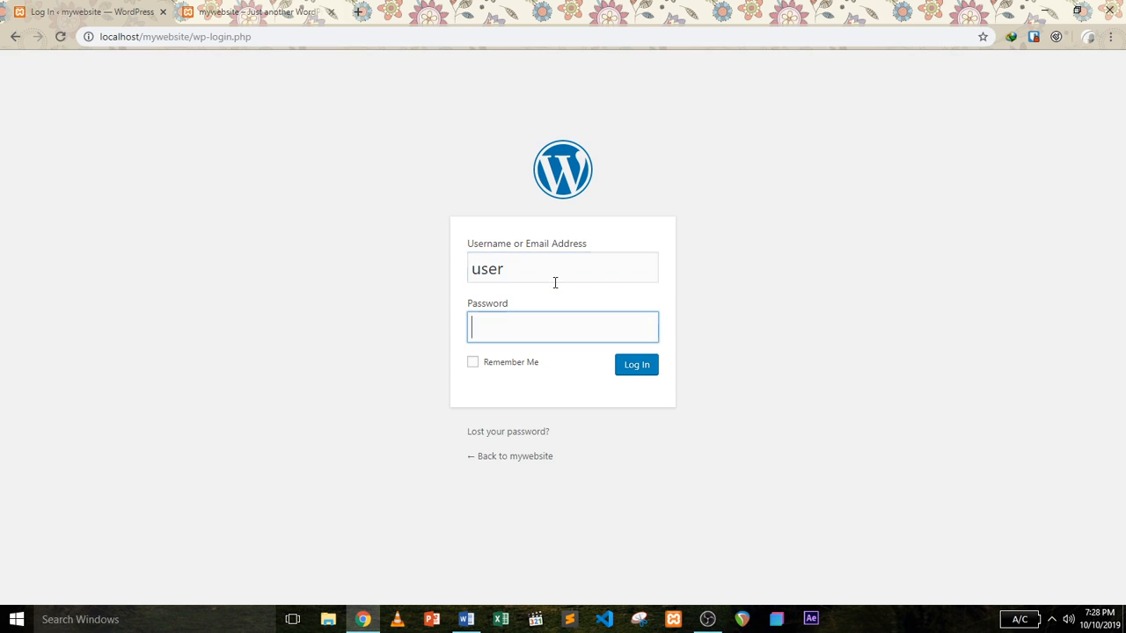
text(pass)
click(626, 368)
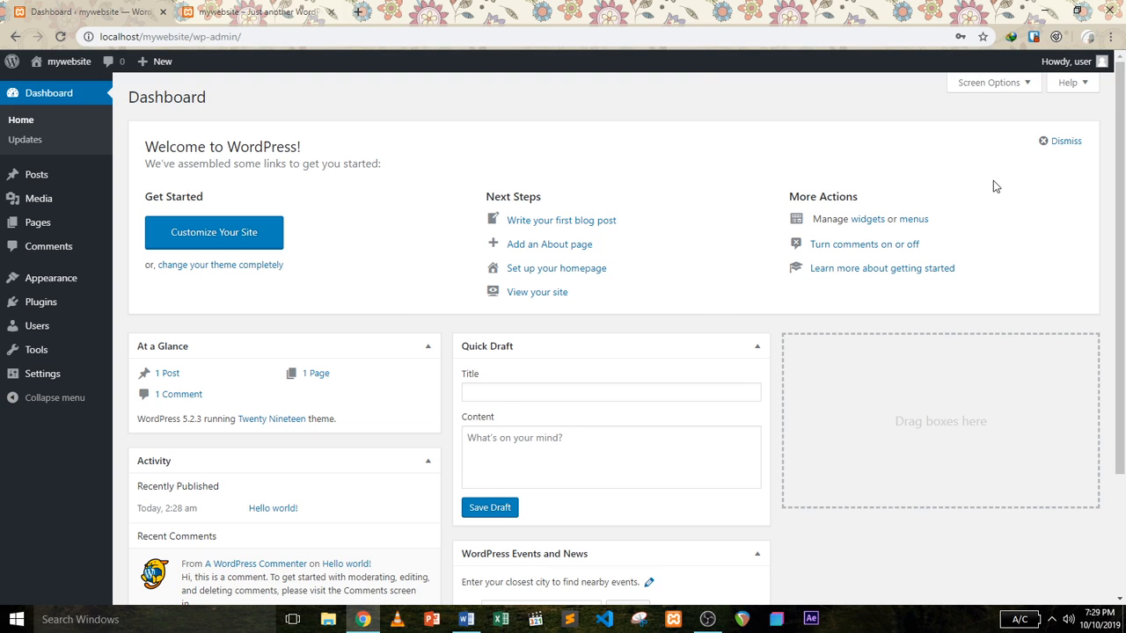
Dismiss the Welcome panel, view the admin profile, then log out.
click(1066, 142)
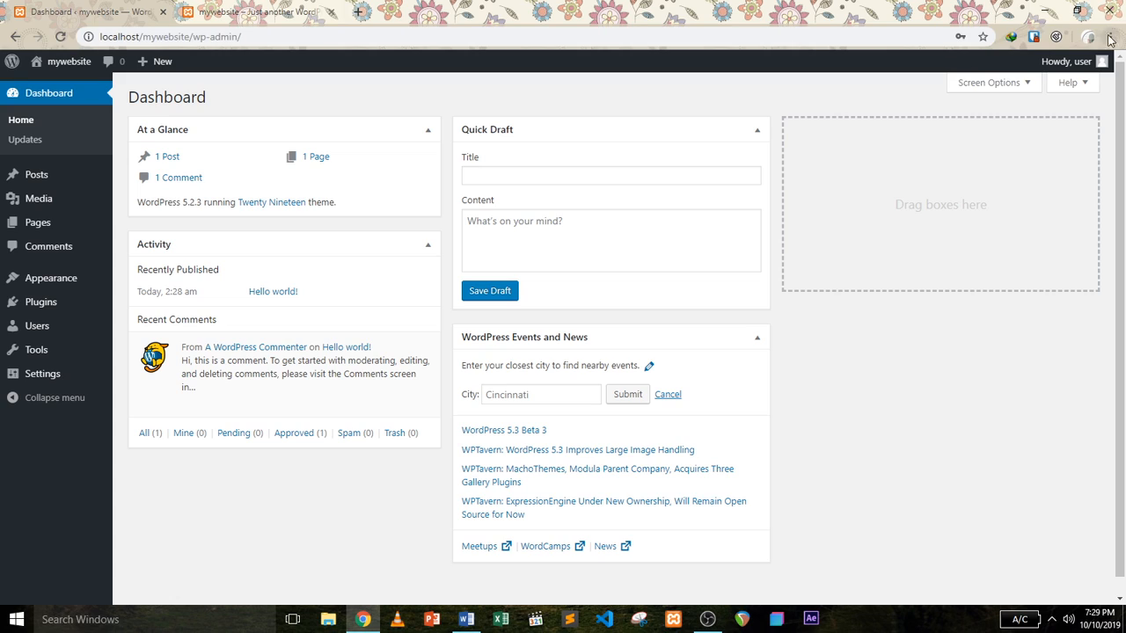
mouse_move(1068, 66)
click(1053, 118)
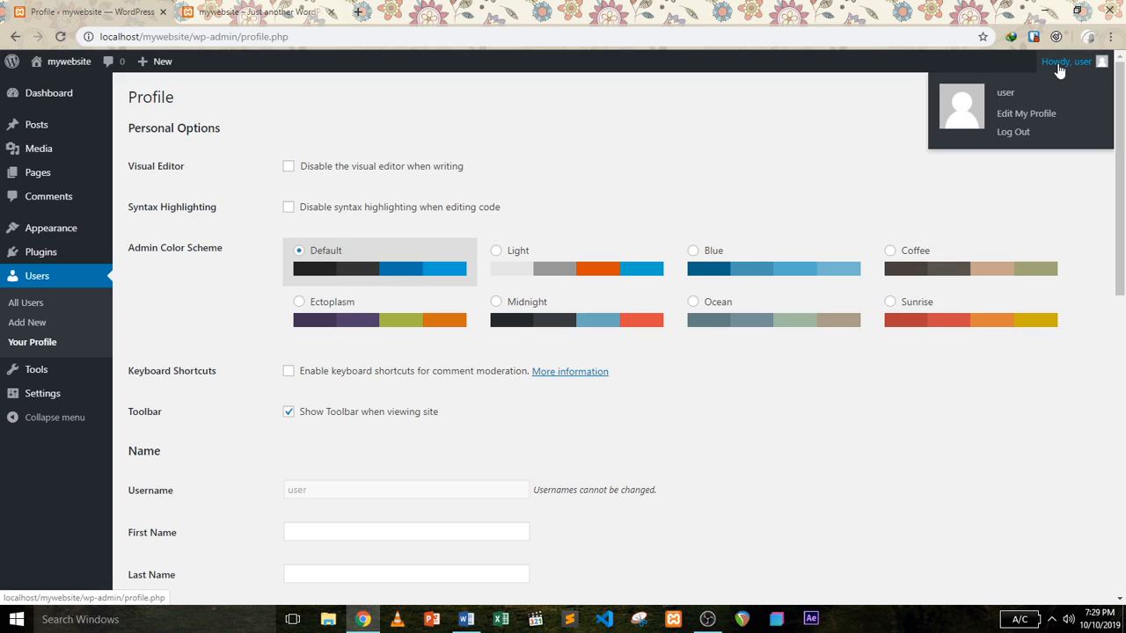
click(1023, 132)
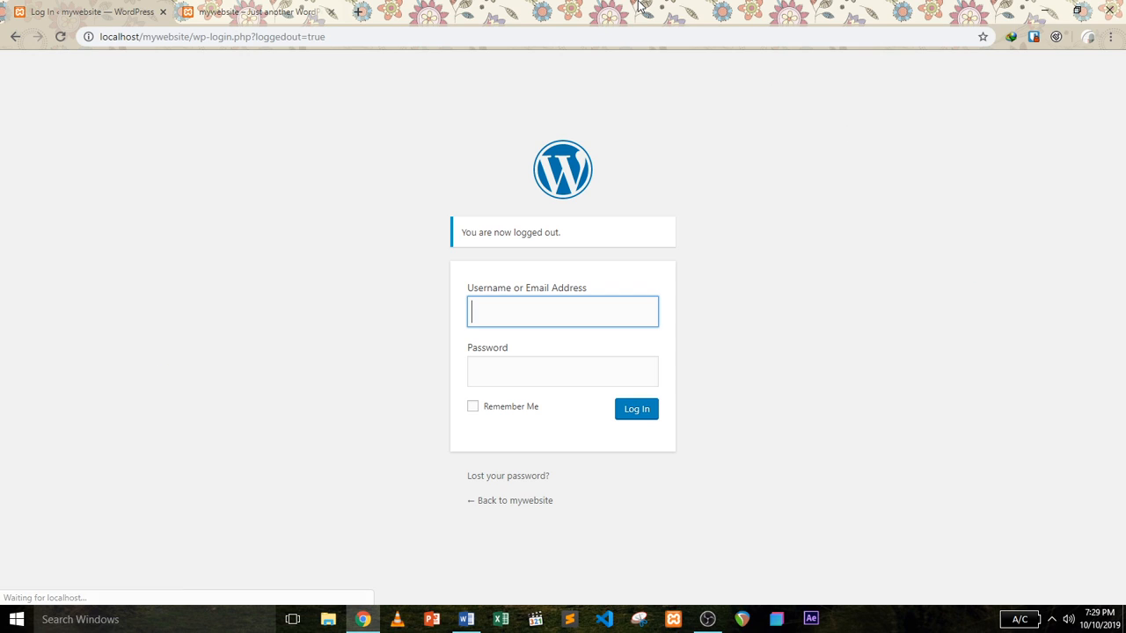
Close the login tab and reload the mywebsite homepage showing Hello world!
click(277, 11)
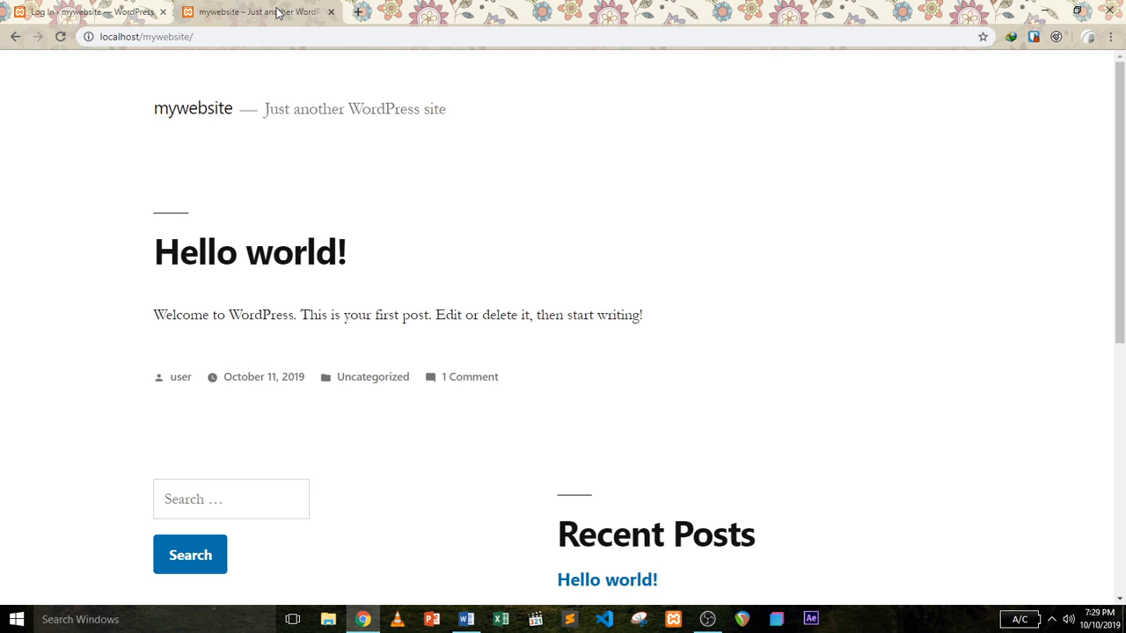
click(162, 11)
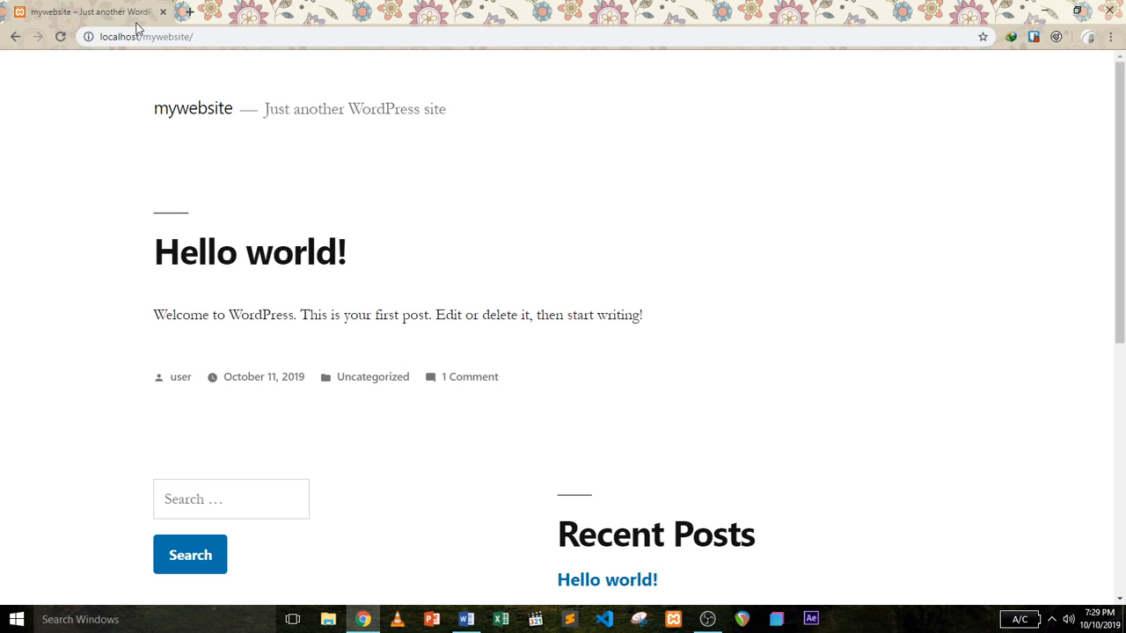
click(59, 37)
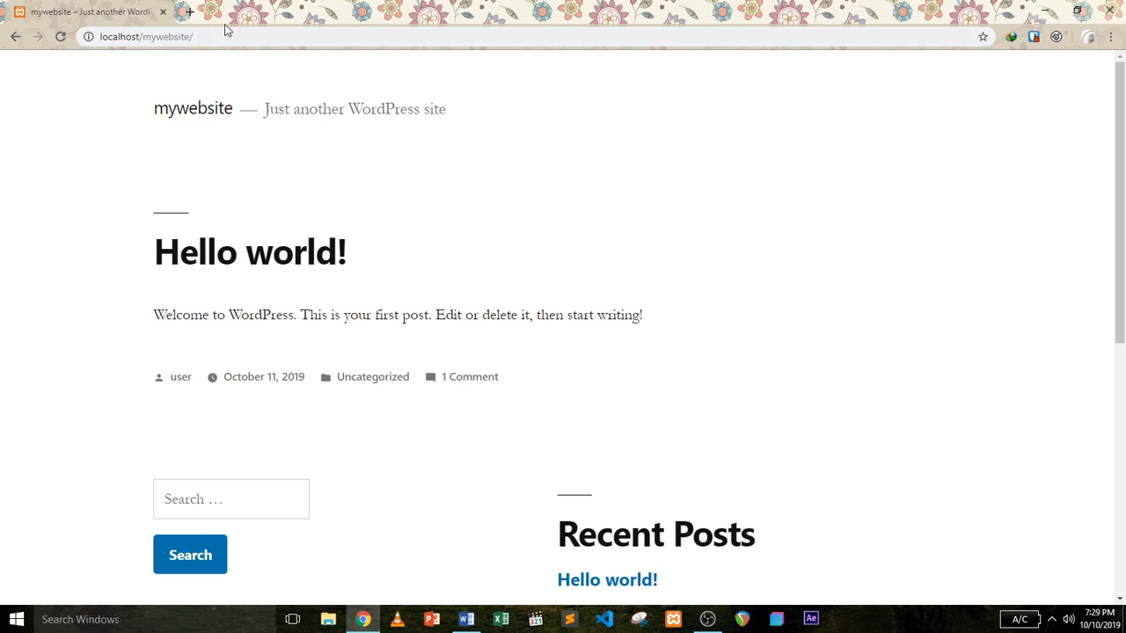